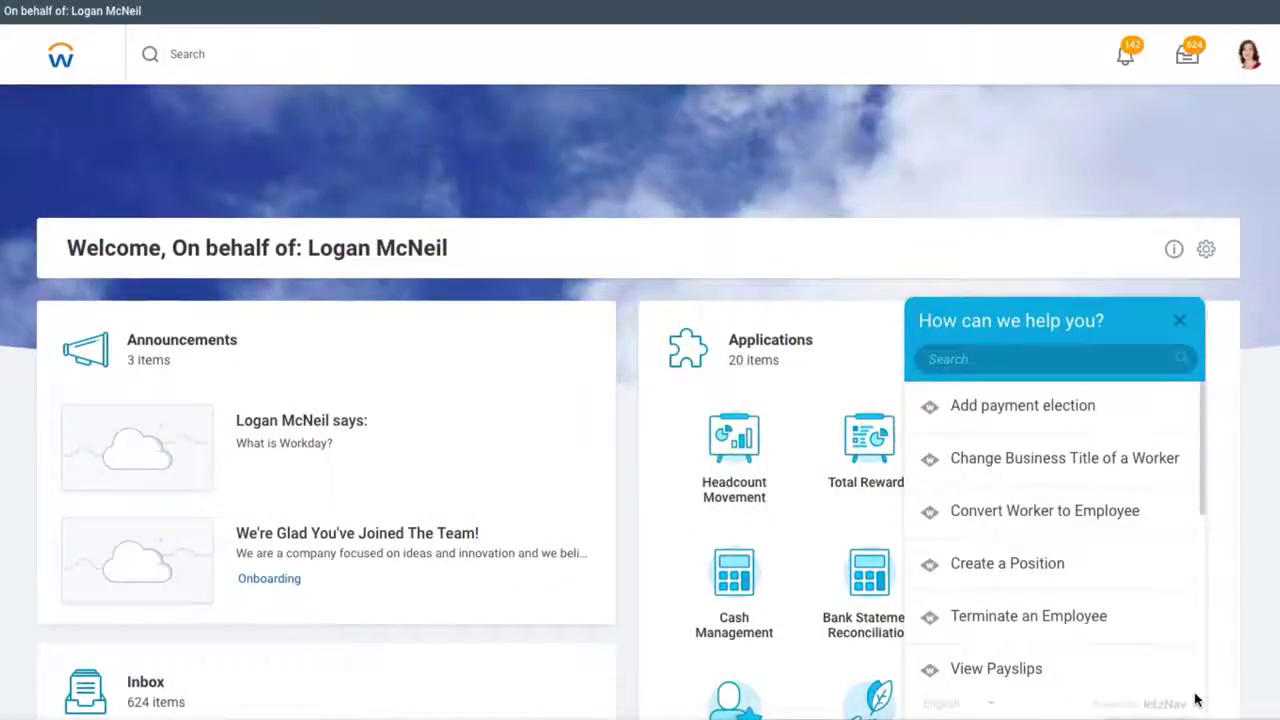
Start the letzNav 'Create a Position' guide and search Workday for 'Create Position'.
{"action": "type", "text": "Create"}
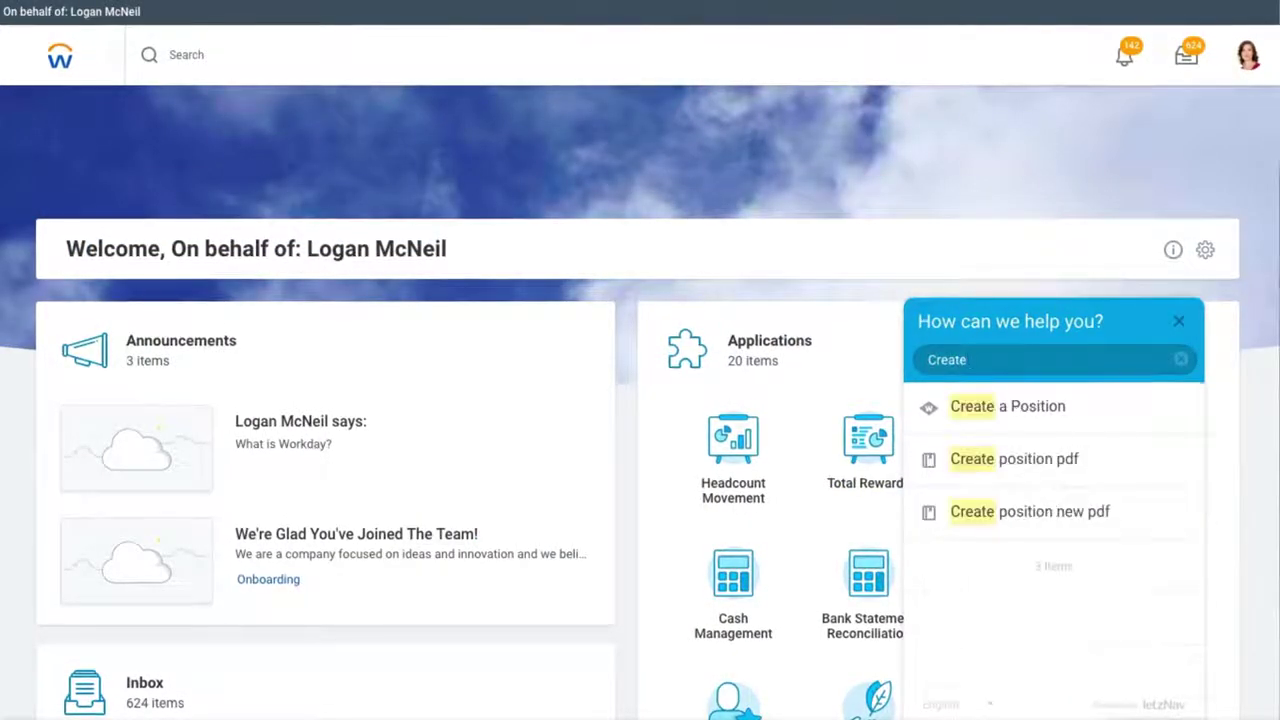
{"action": "left_click", "coordinate": [929, 406]}
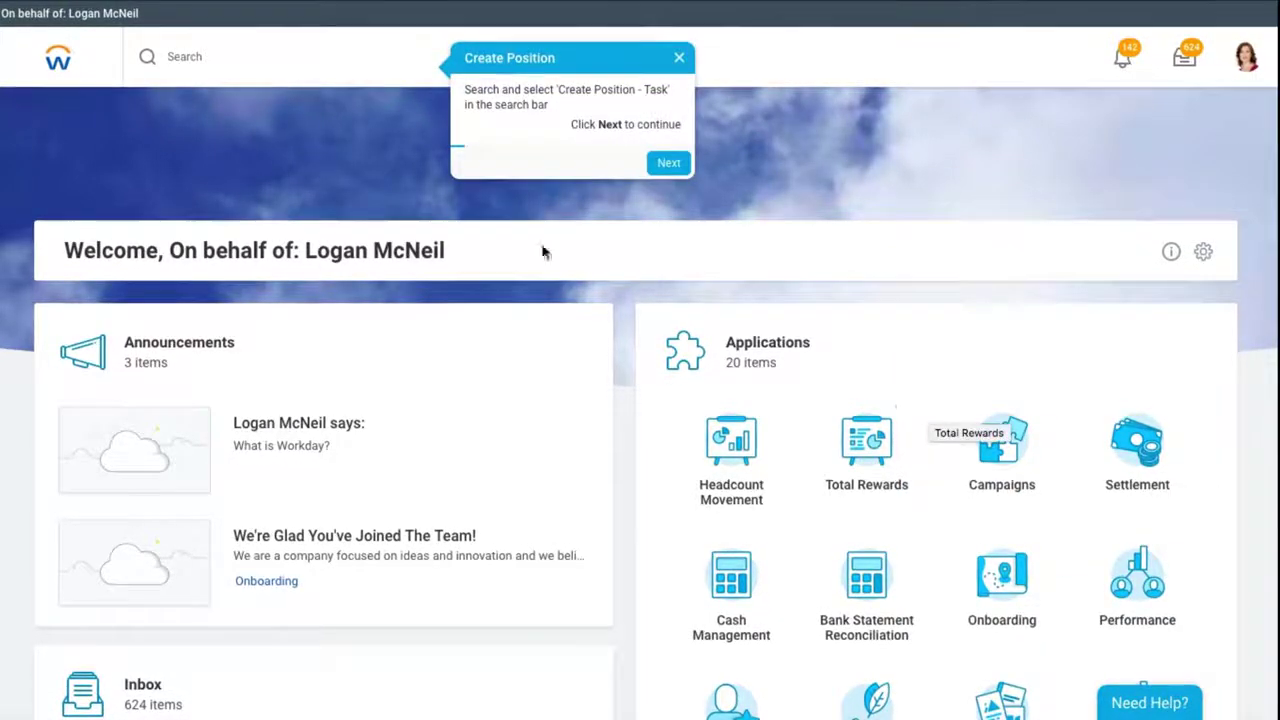
{"action": "left_click", "coordinate": [259, 52]}
{"action": "type", "text": "Create"}
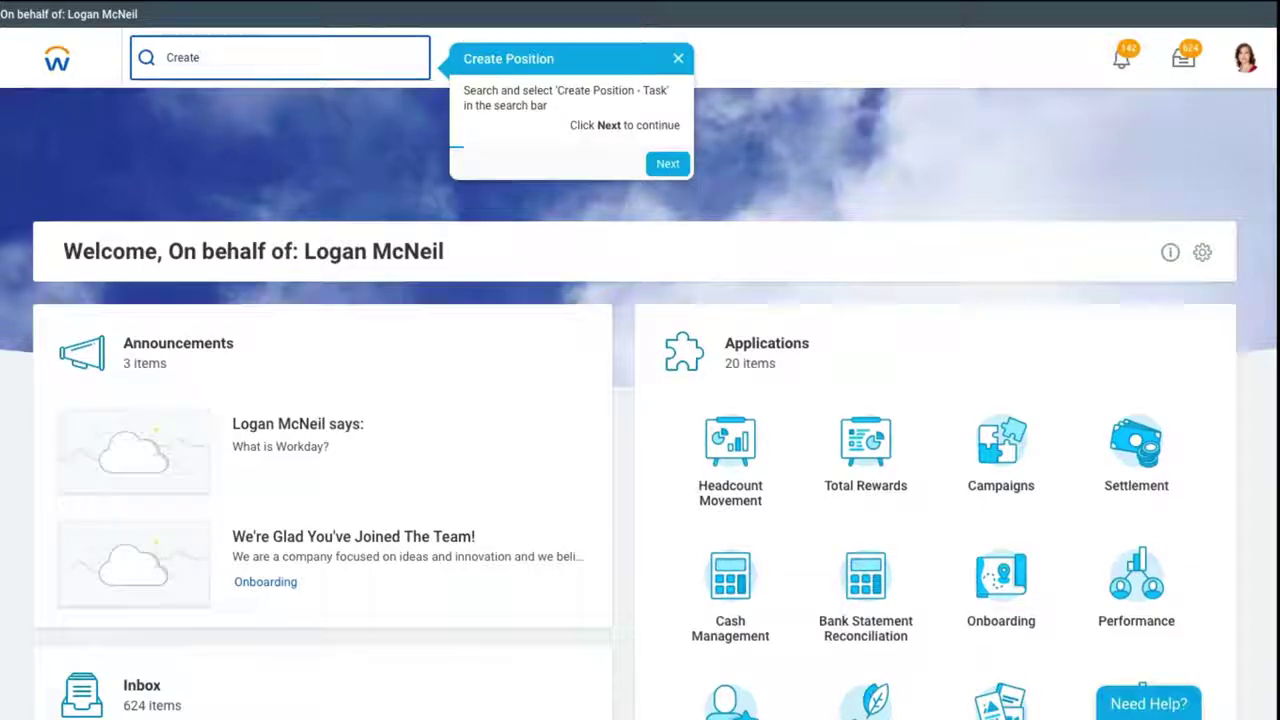
{"action": "type", "text": " Position"}
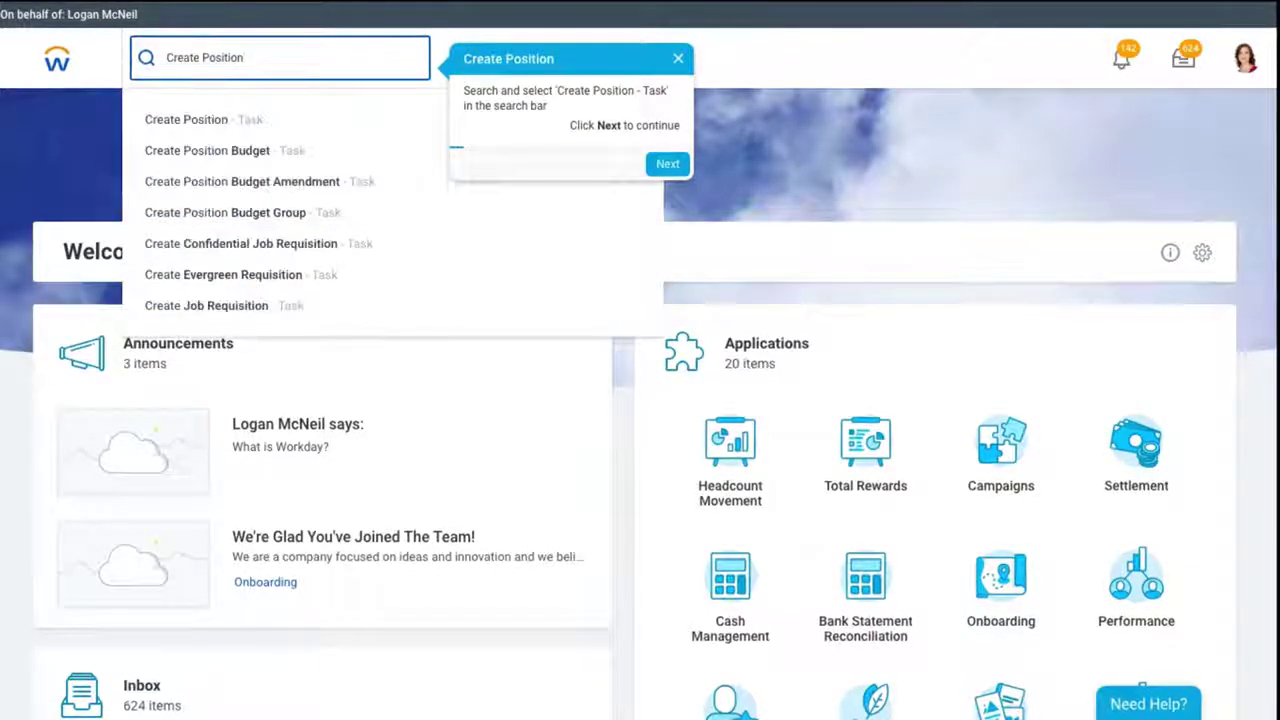
Open the Create Position task for FHLB Department as the supervisory organization.
{"action": "left_click", "coordinate": [203, 124]}
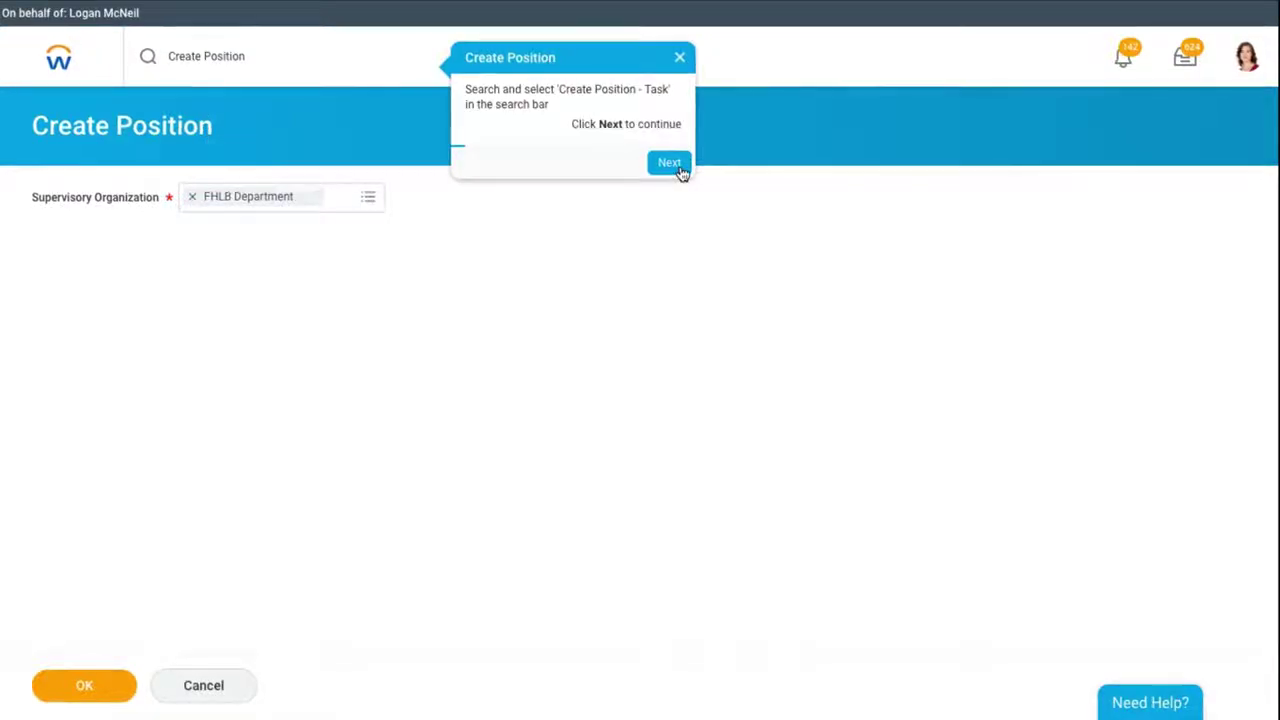
{"action": "left_click", "coordinate": [679, 164]}
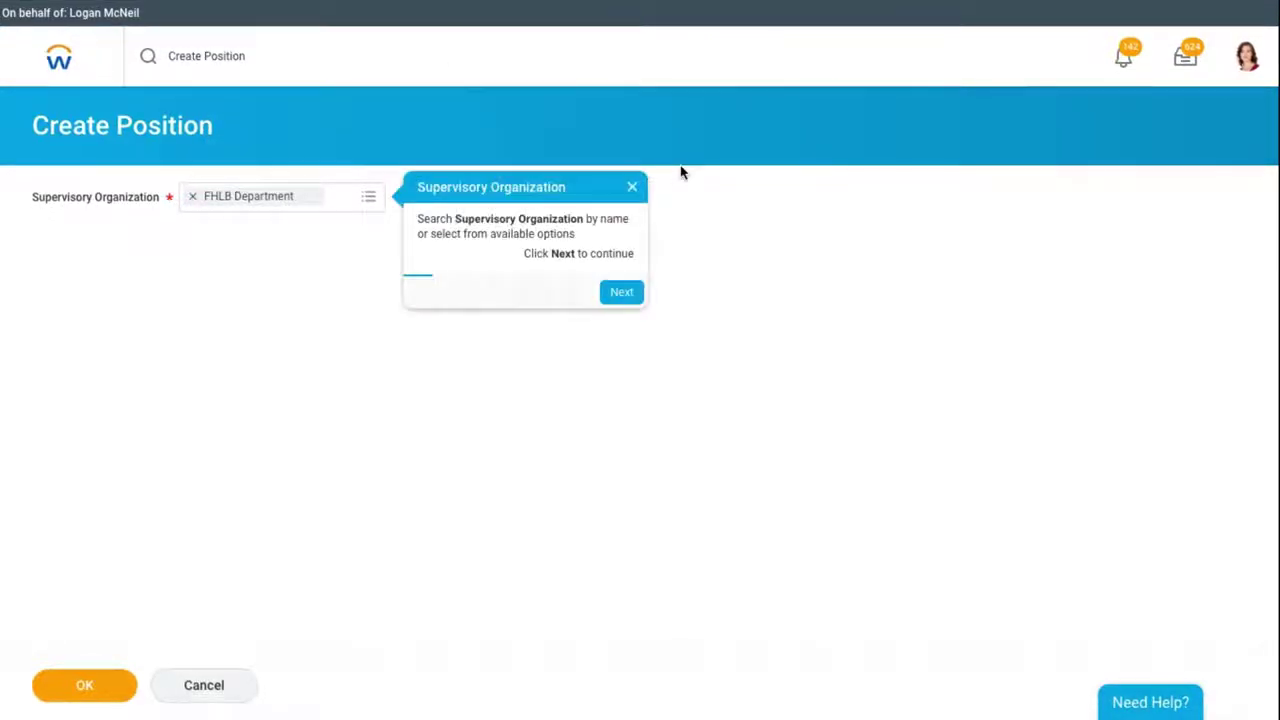
{"action": "left_click", "coordinate": [633, 298]}
{"action": "left_click", "coordinate": [100, 687]}
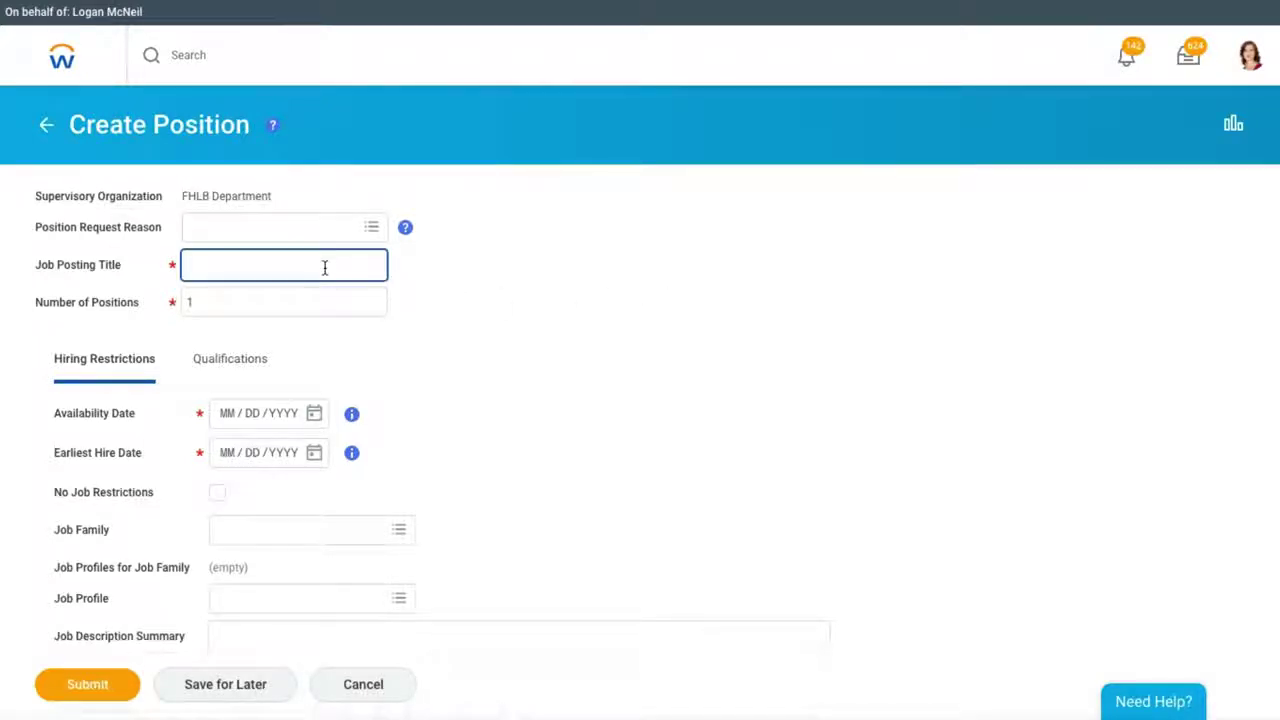
Correct the Job Posting Title to 'Talent Acquisition Manager', removing the trailing 1 that failed validation.
{"action": "left_click", "coordinate": [471, 300]}
{"action": "mouse_move", "coordinate": [405, 266]}
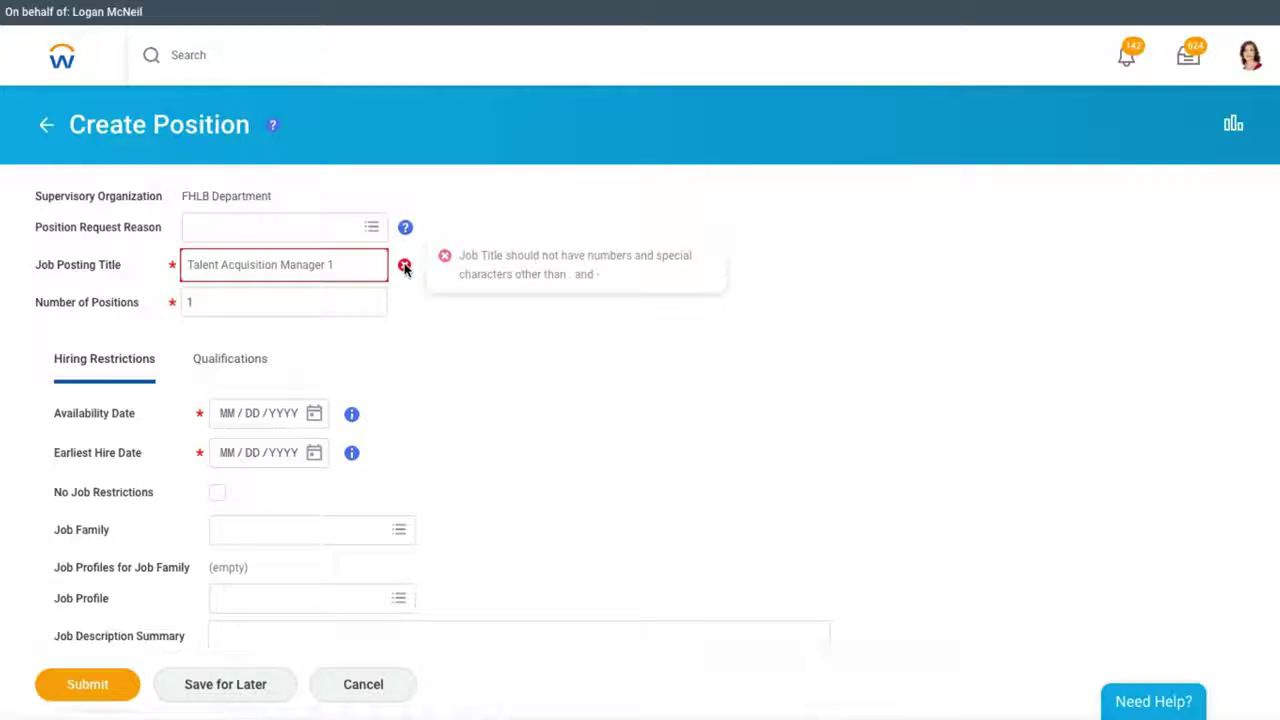
{"action": "left_click", "coordinate": [346, 264]}
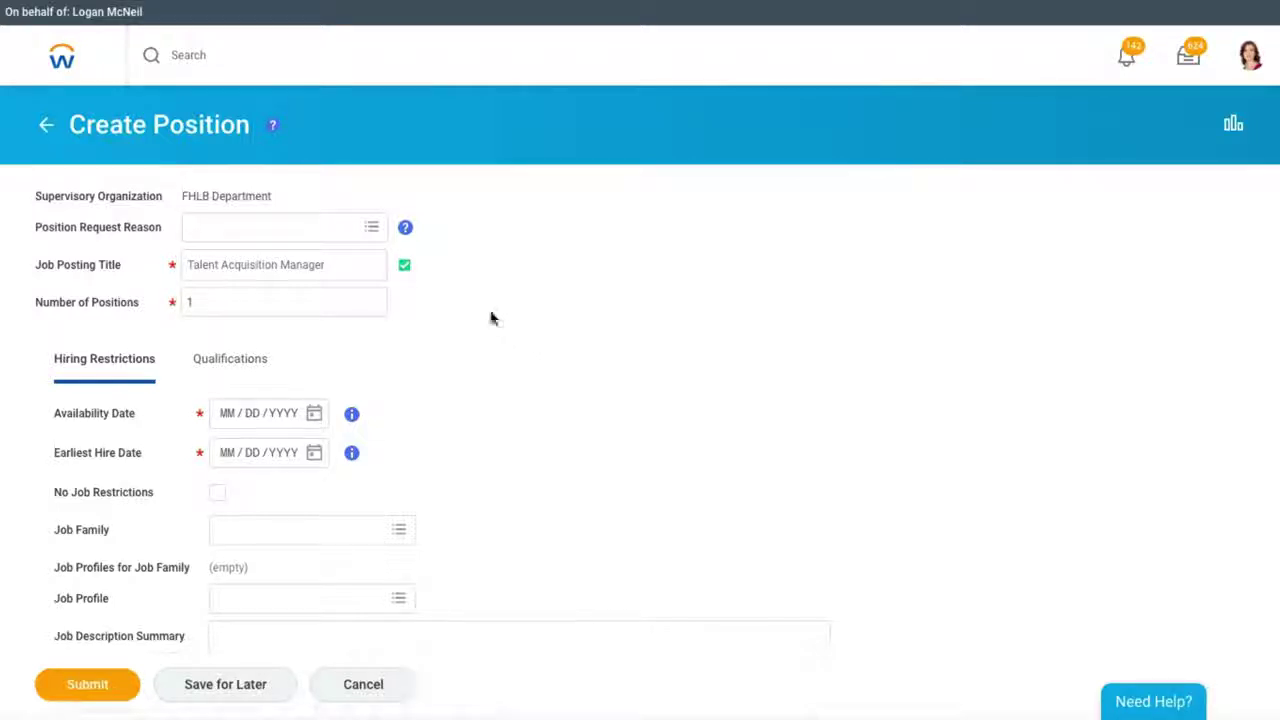
{"action": "mouse_move", "coordinate": [407, 274]}
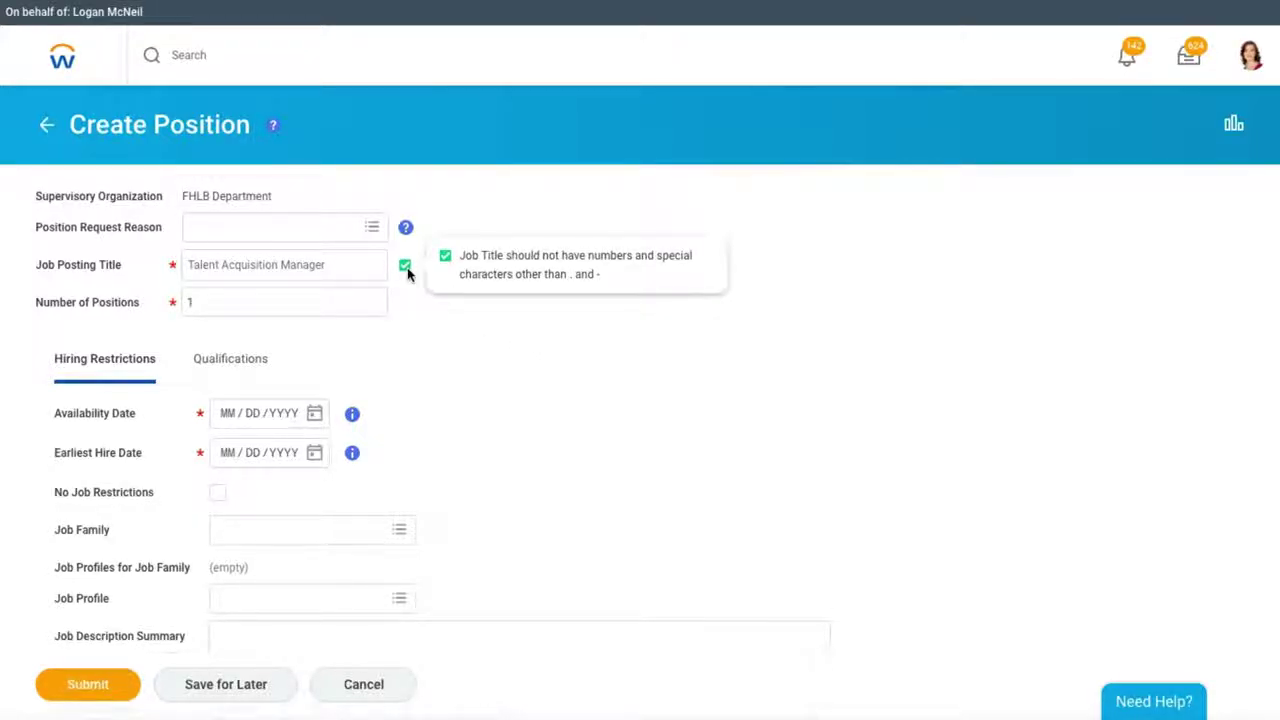
Paste the job description paragraph into the required Job Description Summary field.
{"action": "scroll", "coordinate": [408, 276], "scroll_direction": "down", "scroll_amount": 4}
{"action": "left_click", "coordinate": [409, 290]}
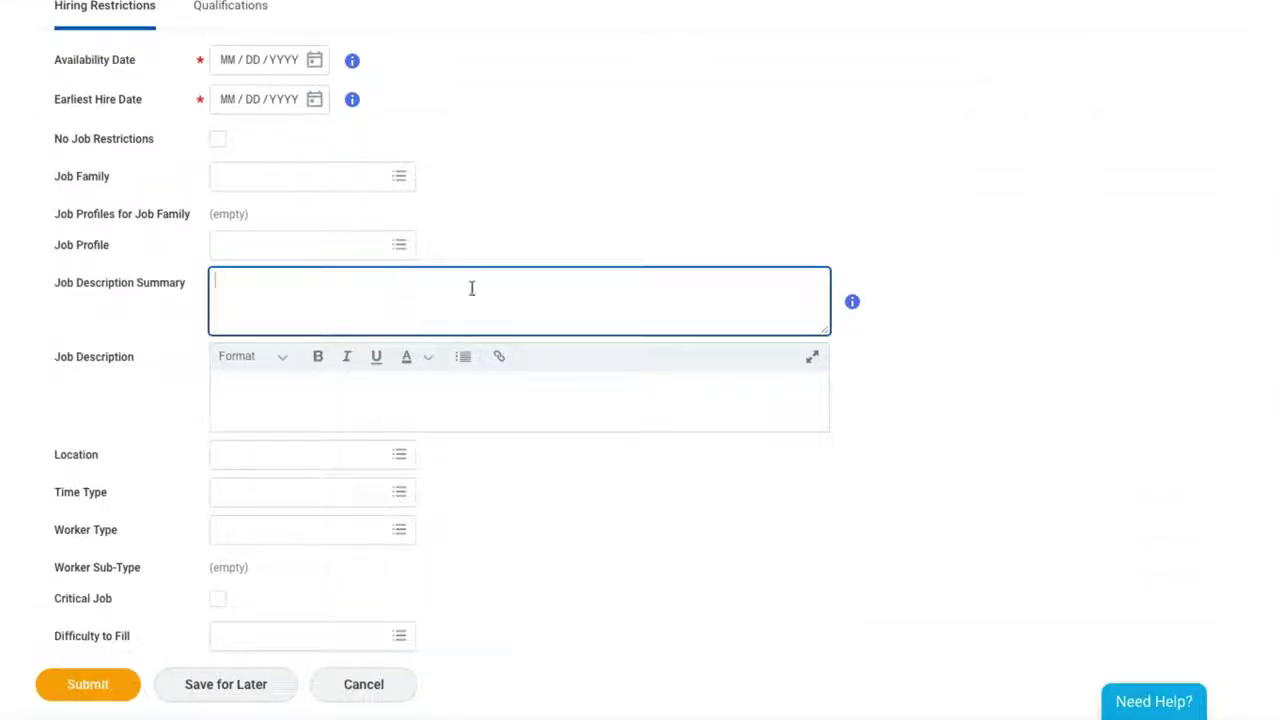
{"action": "left_click", "coordinate": [1146, 368]}
{"action": "mouse_move", "coordinate": [851, 305]}
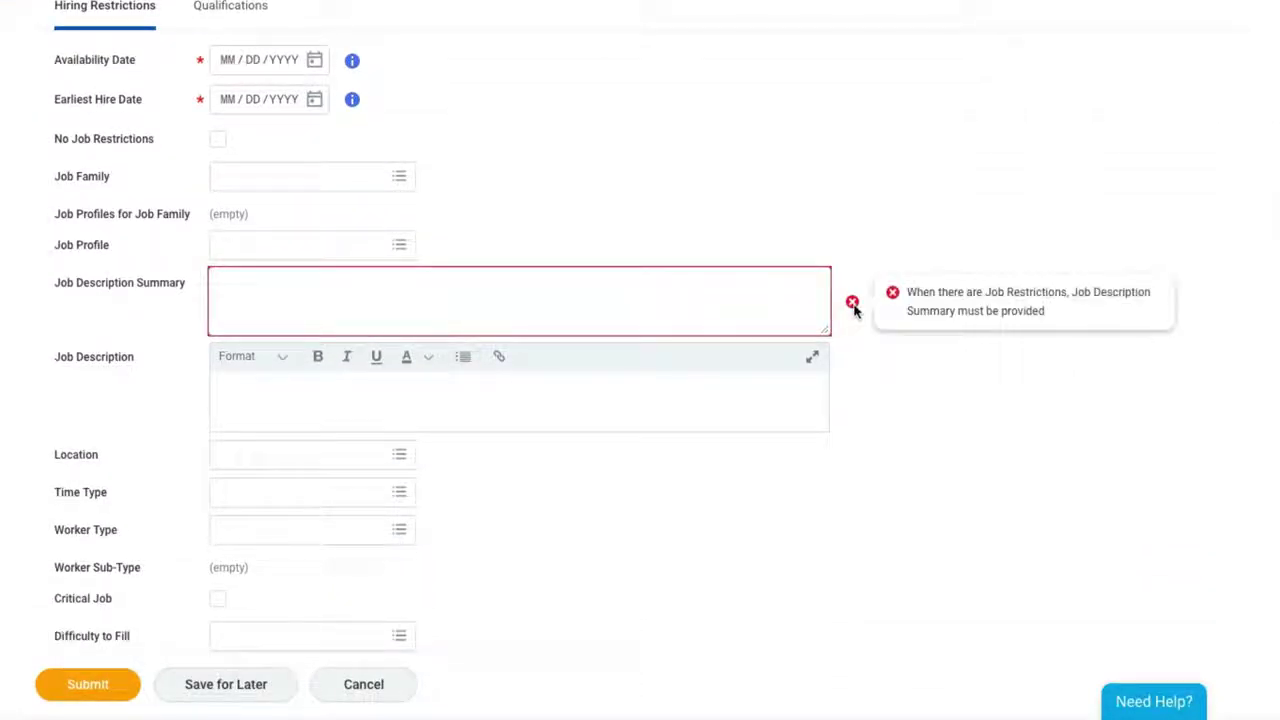
{"action": "left_click", "coordinate": [634, 306]}
{"action": "type", "text": "The talent acquisition specialist or manager devises strategy and recruitment process, as well as actual execution of the sourcing or recruiting campaign. They may be involved not only in finding and screening candidates, but developing the corporate policy for talent bench-marking, talent assessment, and interviewing policies."}
{"action": "left_click", "coordinate": [977, 358]}
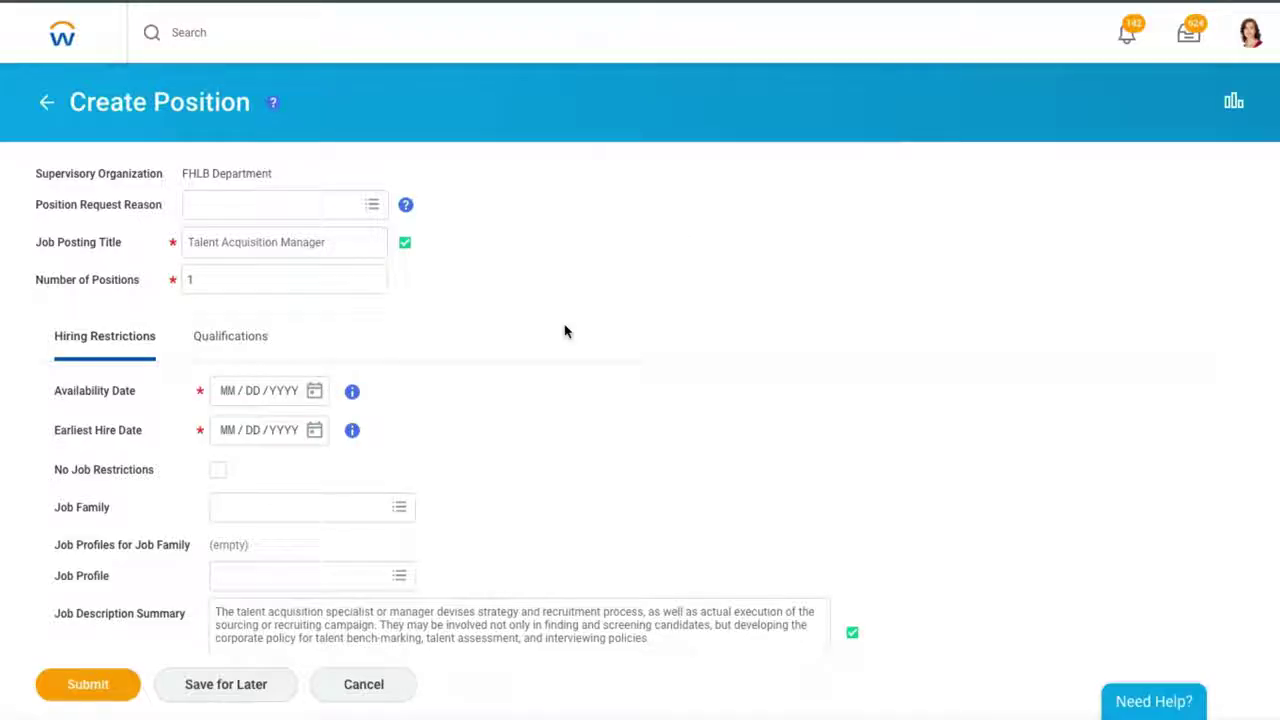
Set the Availability Date to July 28, 2018 and switch the help panel to Hebrew.
{"action": "mouse_move", "coordinate": [355, 395]}
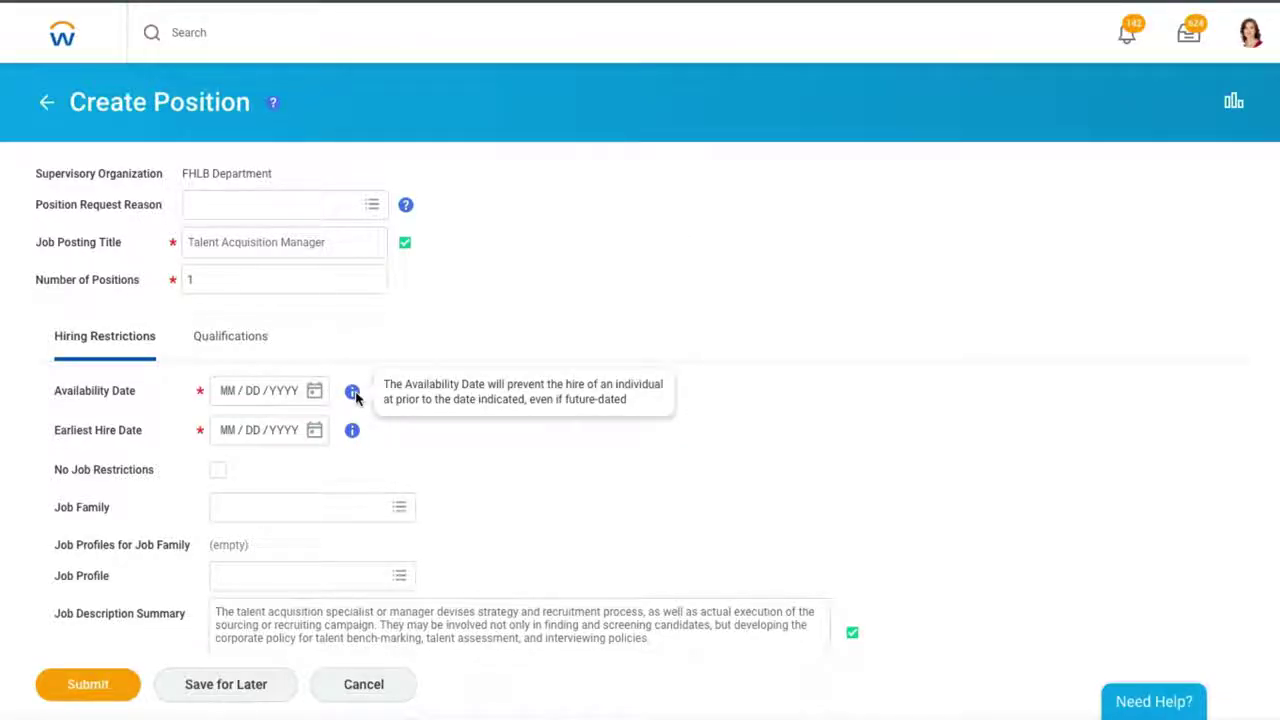
{"action": "left_click", "coordinate": [314, 392]}
{"action": "left_click", "coordinate": [597, 524]}
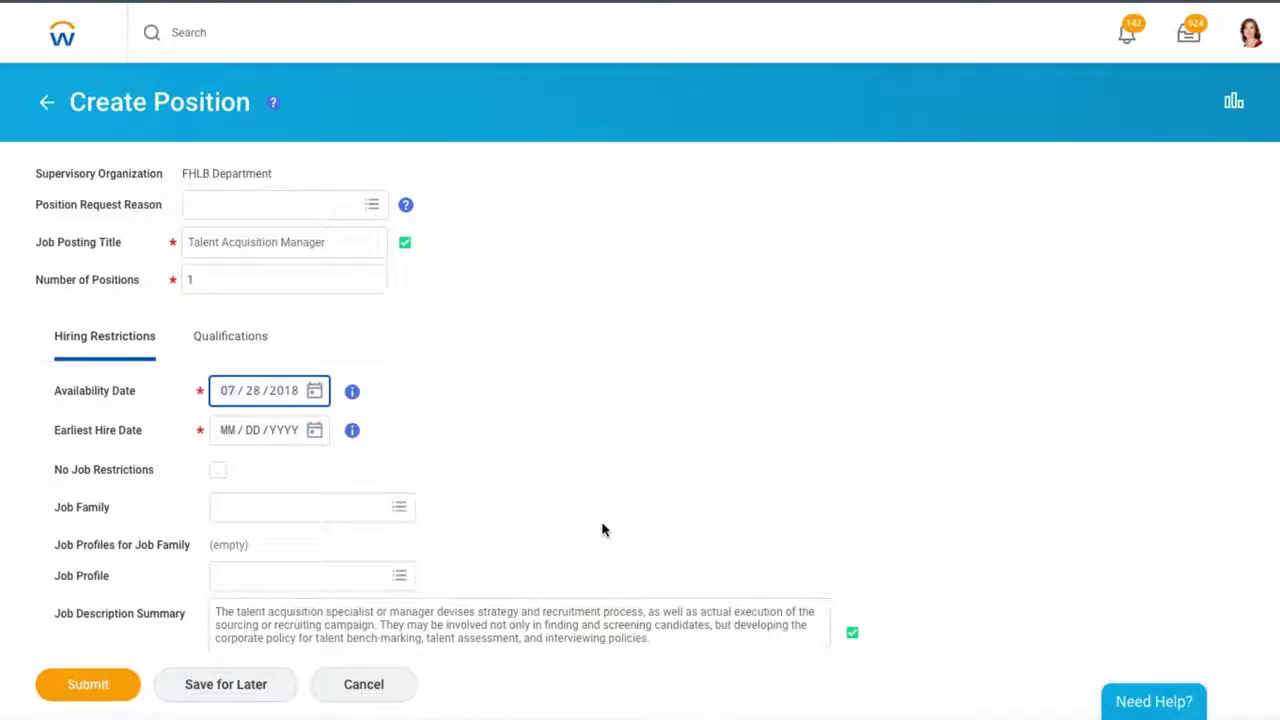
{"action": "mouse_move", "coordinate": [354, 434]}
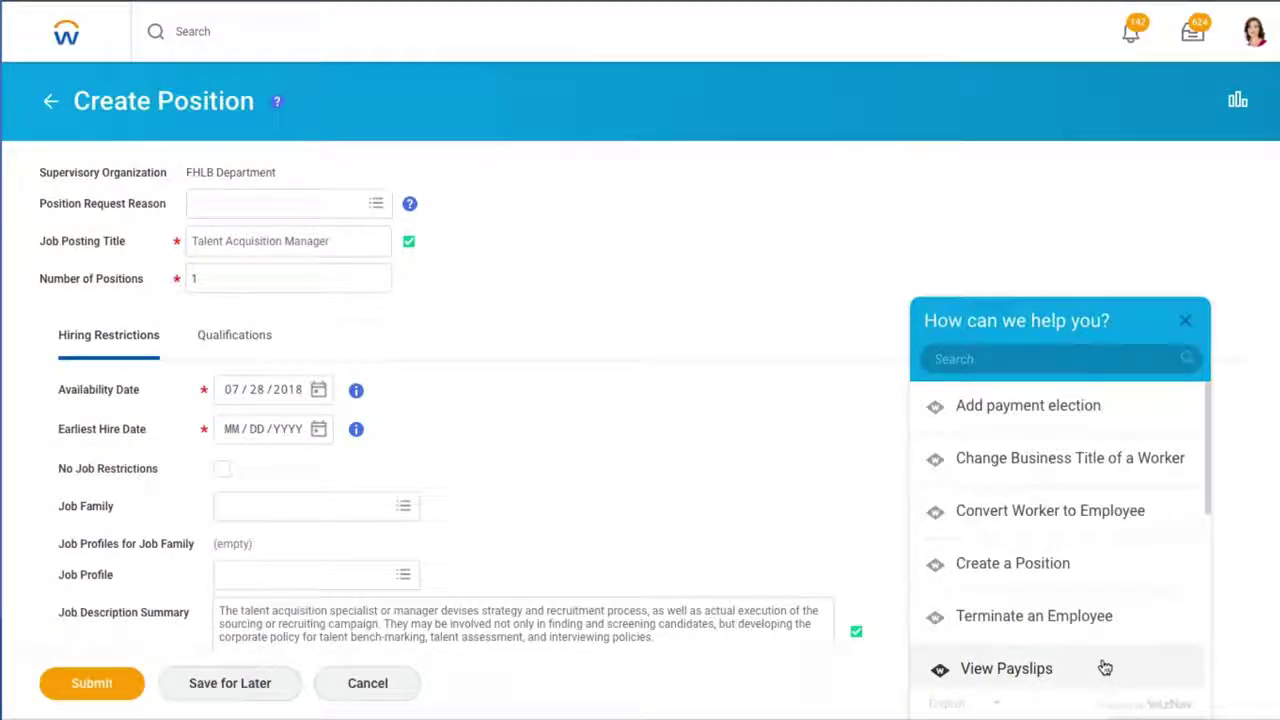
{"action": "left_click", "coordinate": [994, 705]}
{"action": "left_click", "coordinate": [987, 620]}
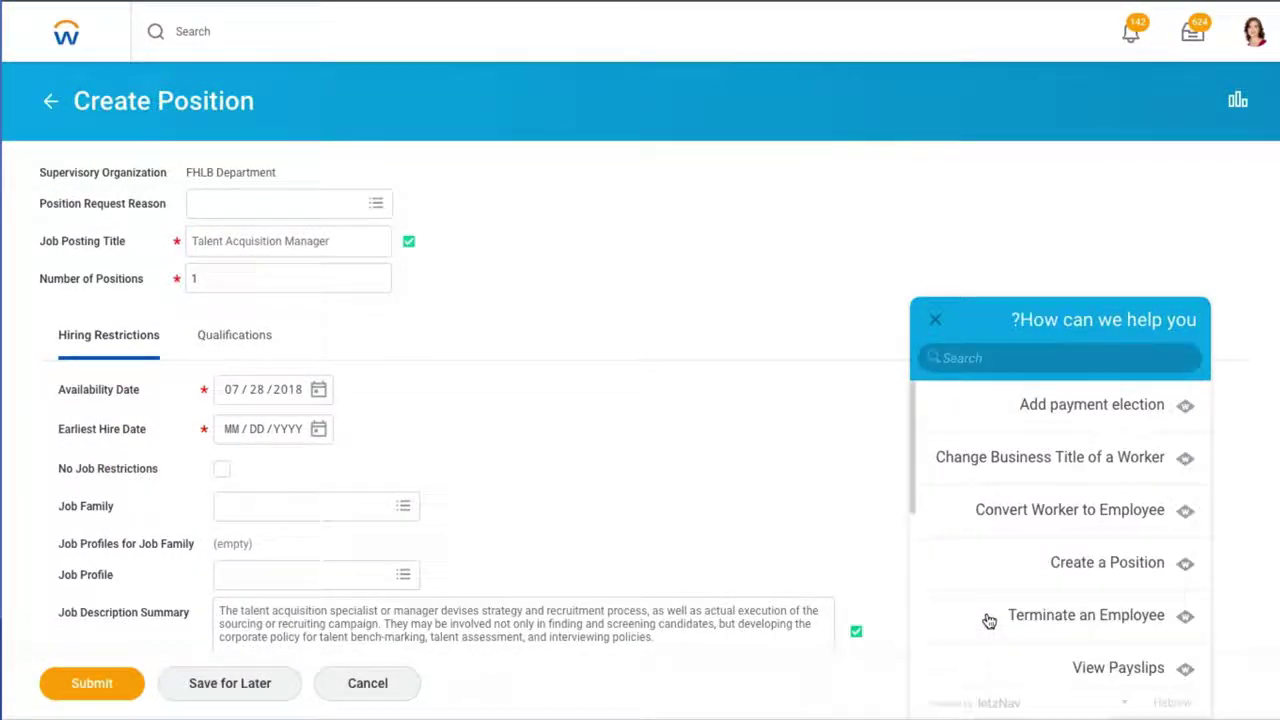
Close the help panel and set the position request reason to Staff New Project.
{"action": "left_click", "coordinate": [932, 323]}
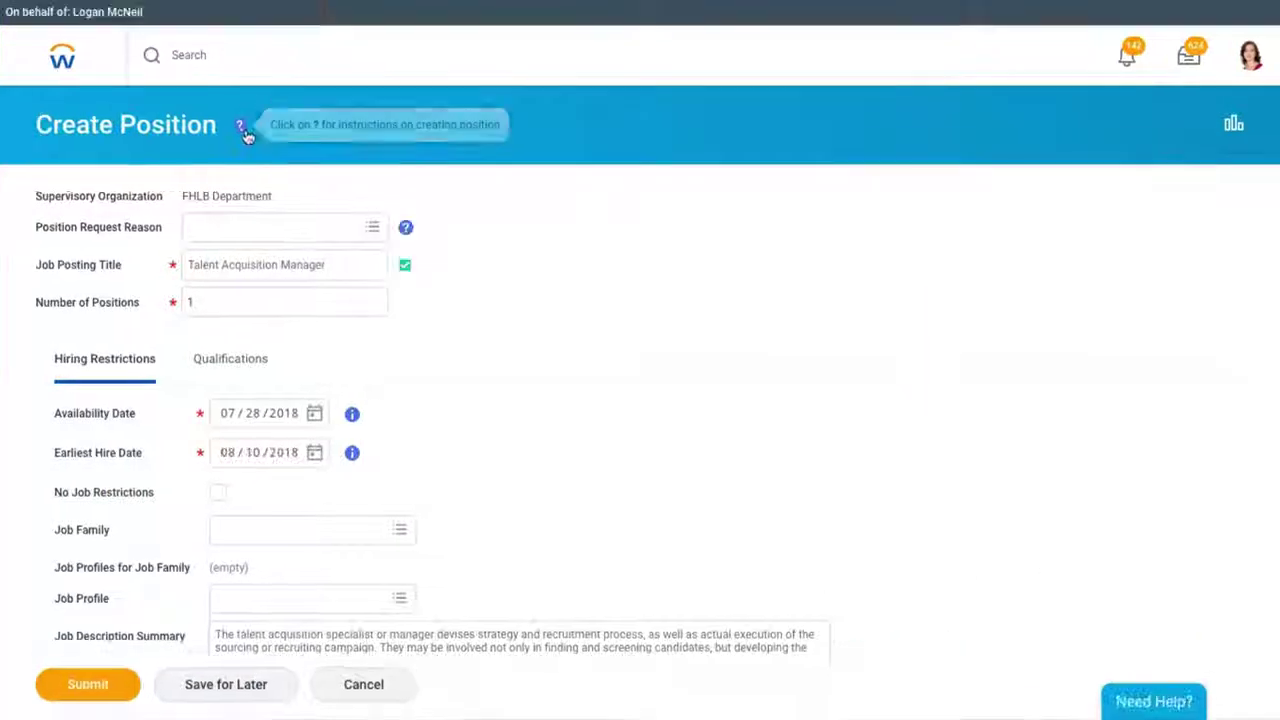
{"action": "left_click", "coordinate": [241, 127]}
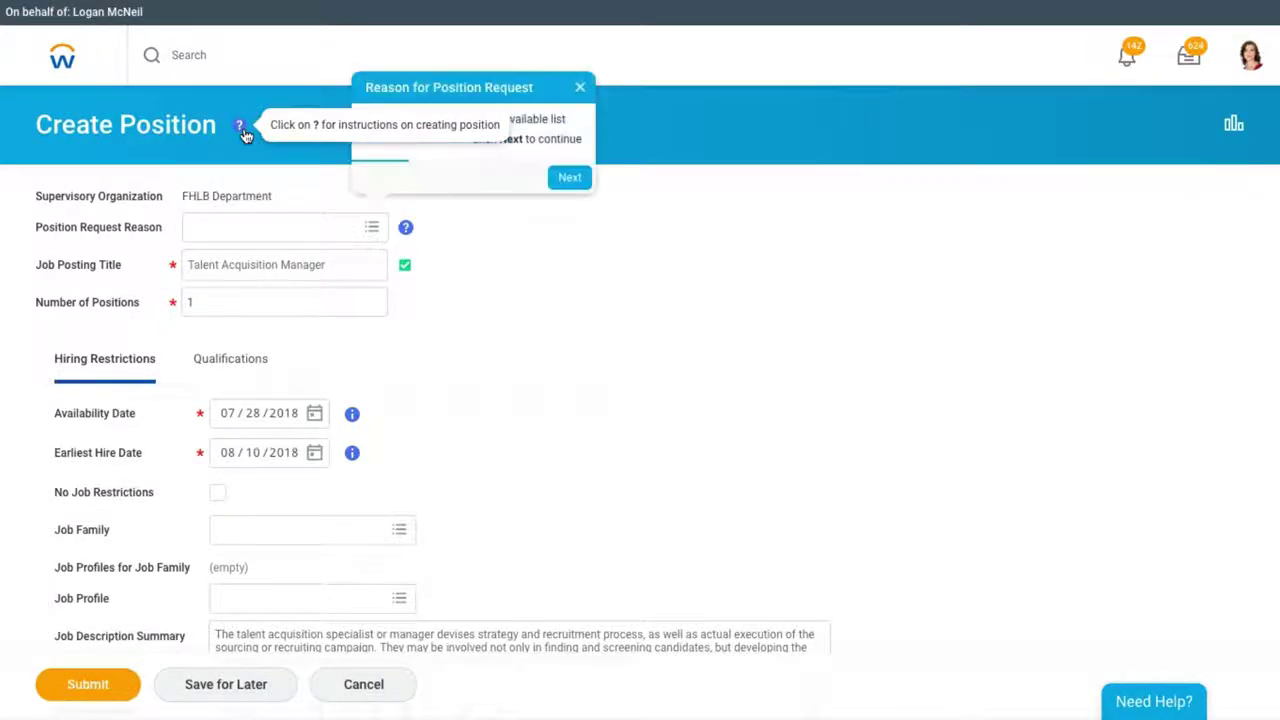
{"action": "left_click", "coordinate": [368, 232]}
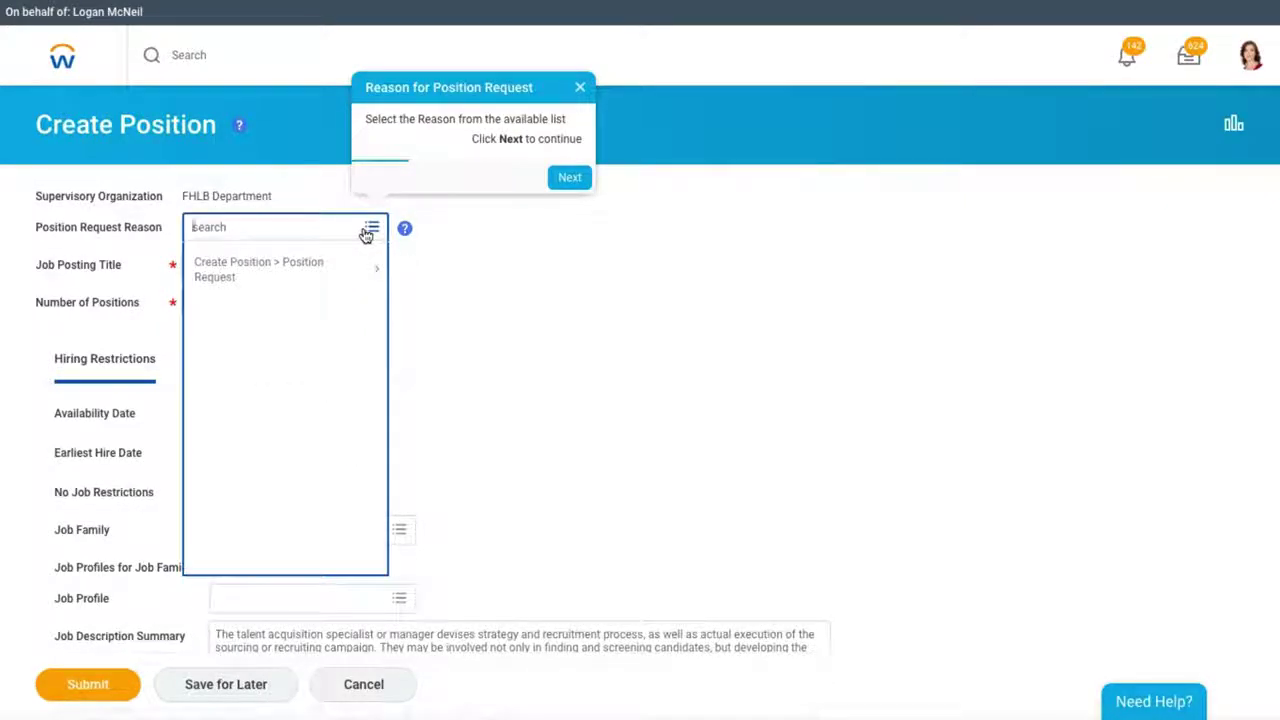
{"action": "left_click", "coordinate": [375, 273]}
{"action": "left_click", "coordinate": [348, 308]}
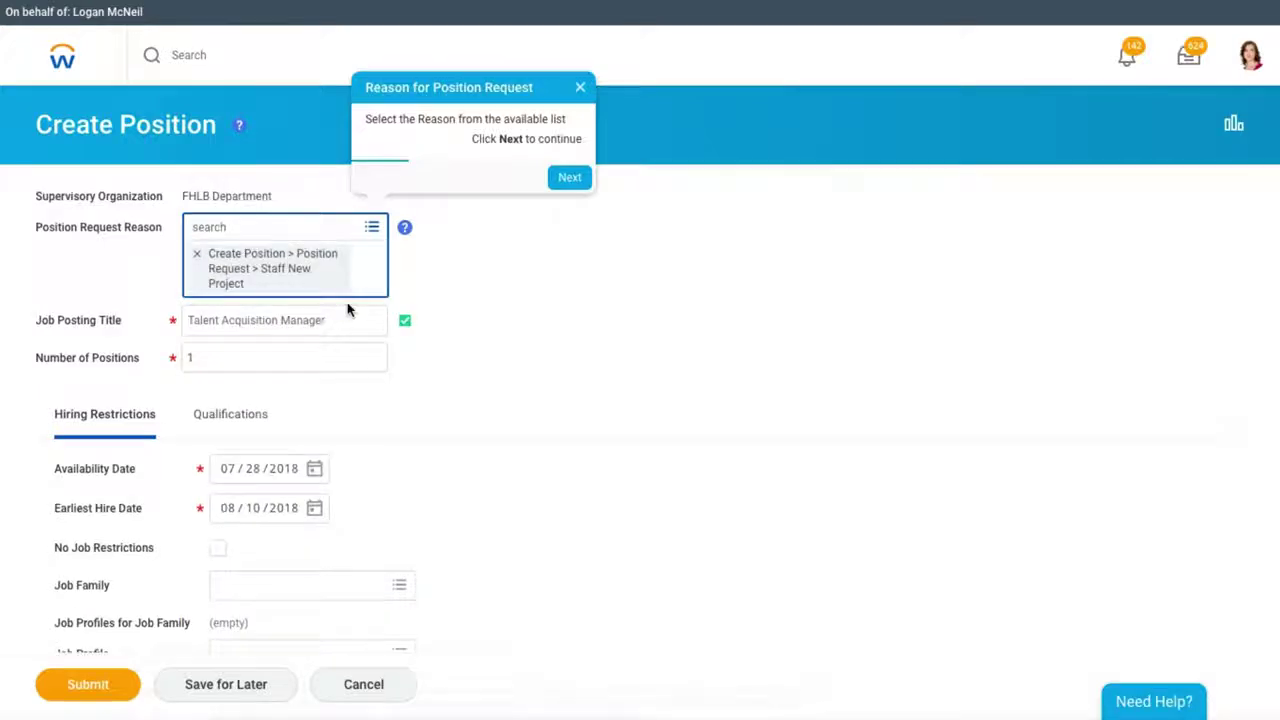
Advance the guide past Critical Job, submit the position, and return home.
{"action": "left_click", "coordinate": [568, 177]}
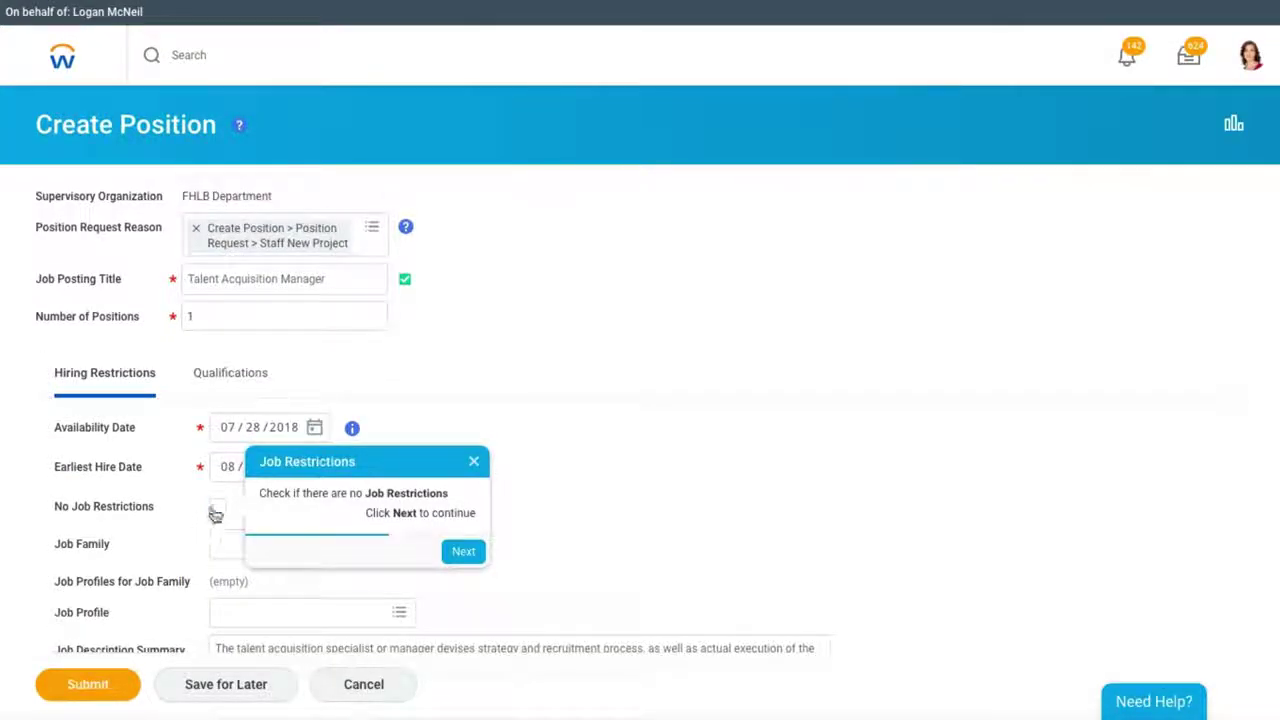
{"action": "left_click", "coordinate": [470, 553]}
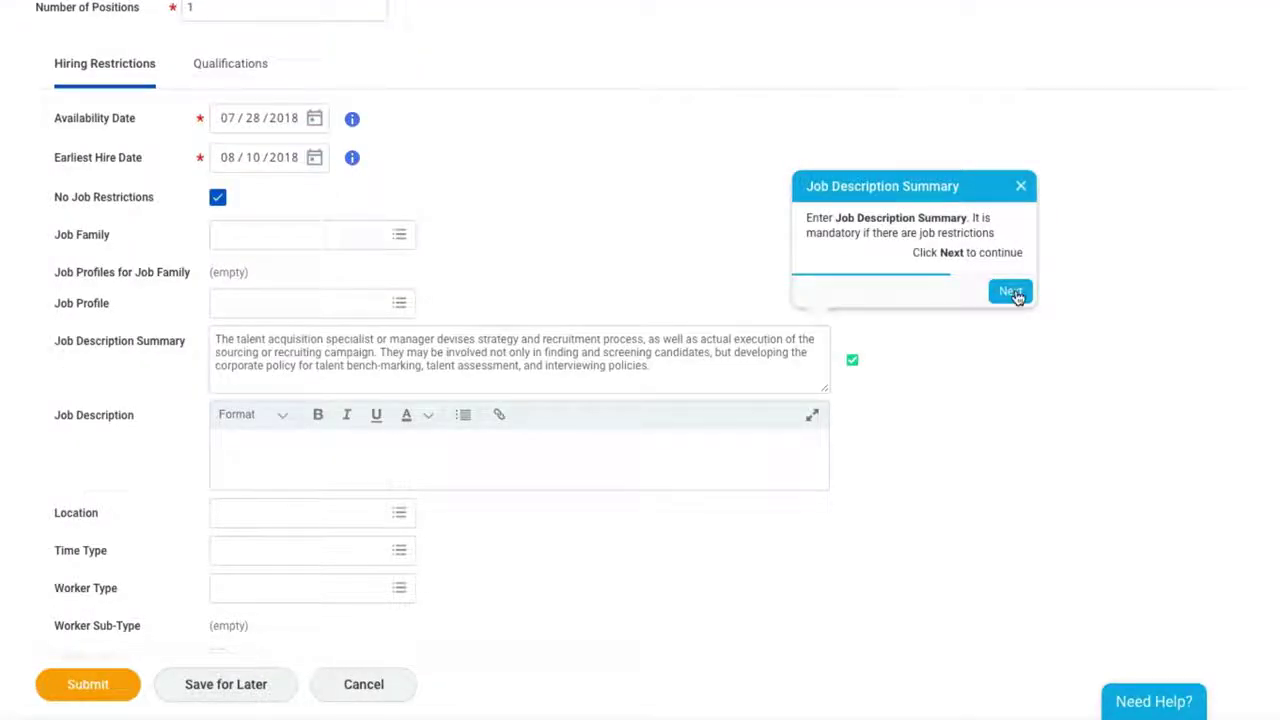
{"action": "left_click", "coordinate": [1010, 292]}
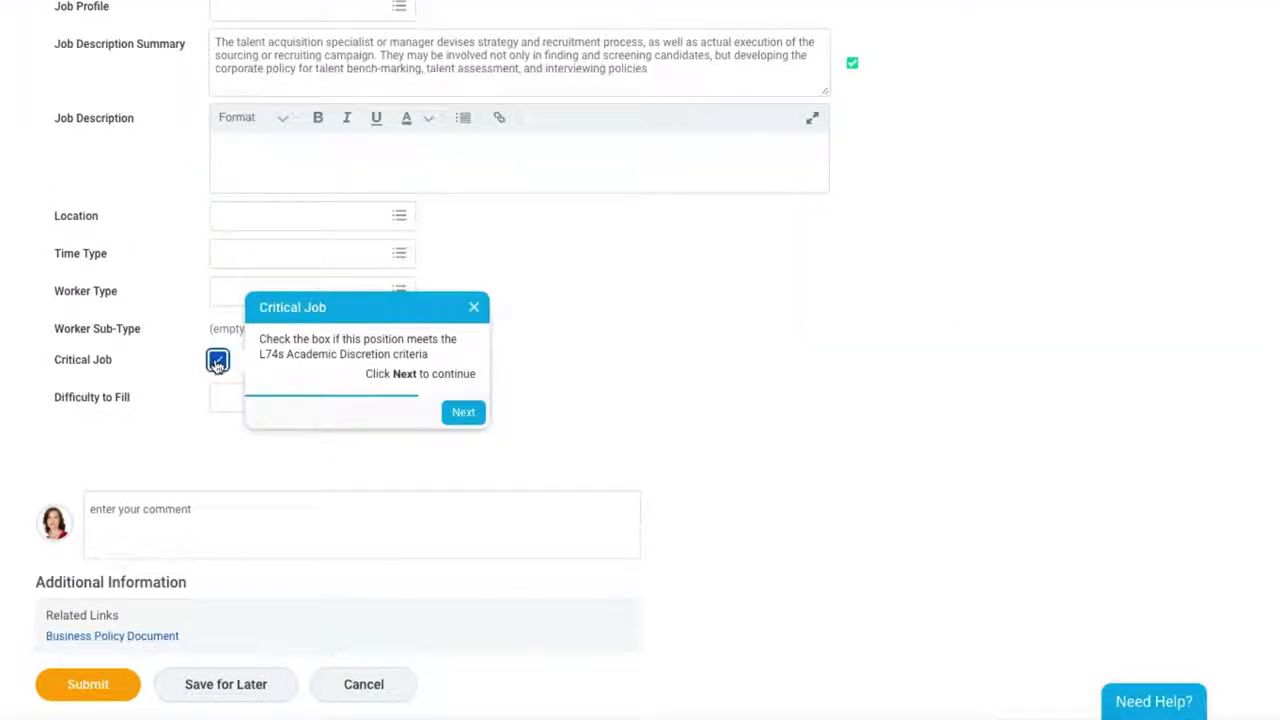
{"action": "left_click", "coordinate": [464, 413]}
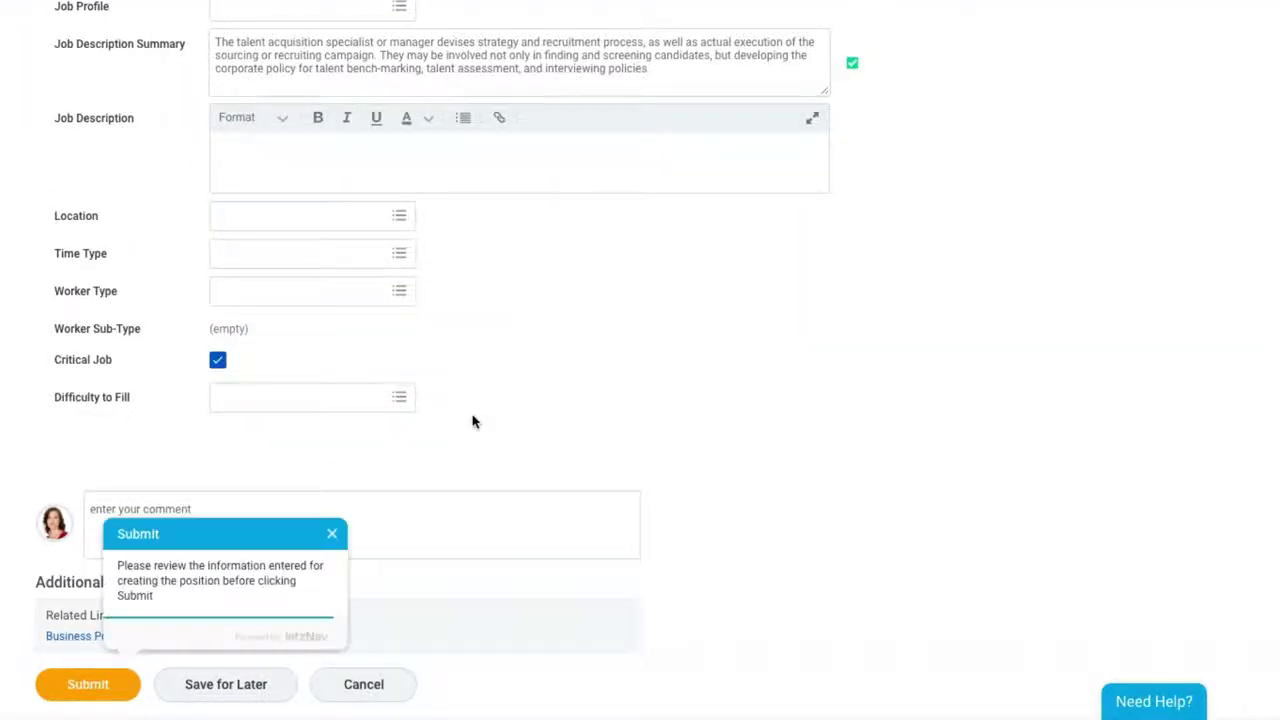
{"action": "left_click", "coordinate": [62, 695]}
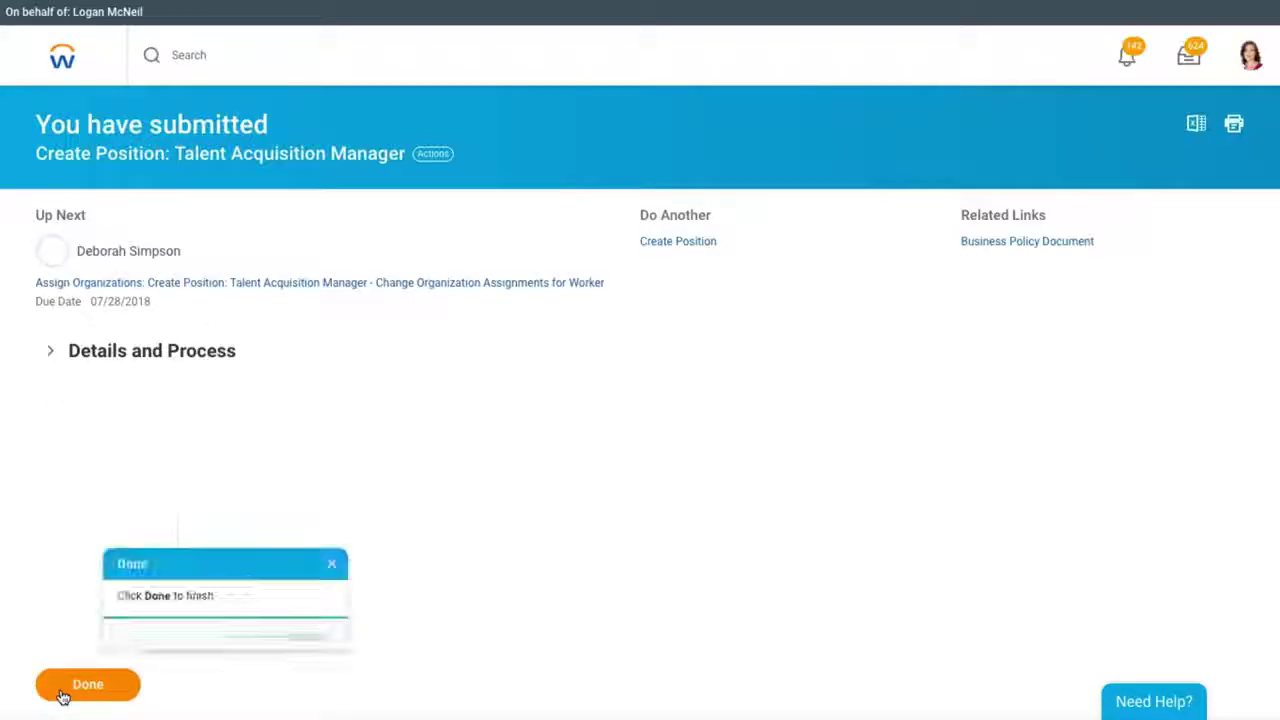
{"action": "left_click", "coordinate": [62, 695]}
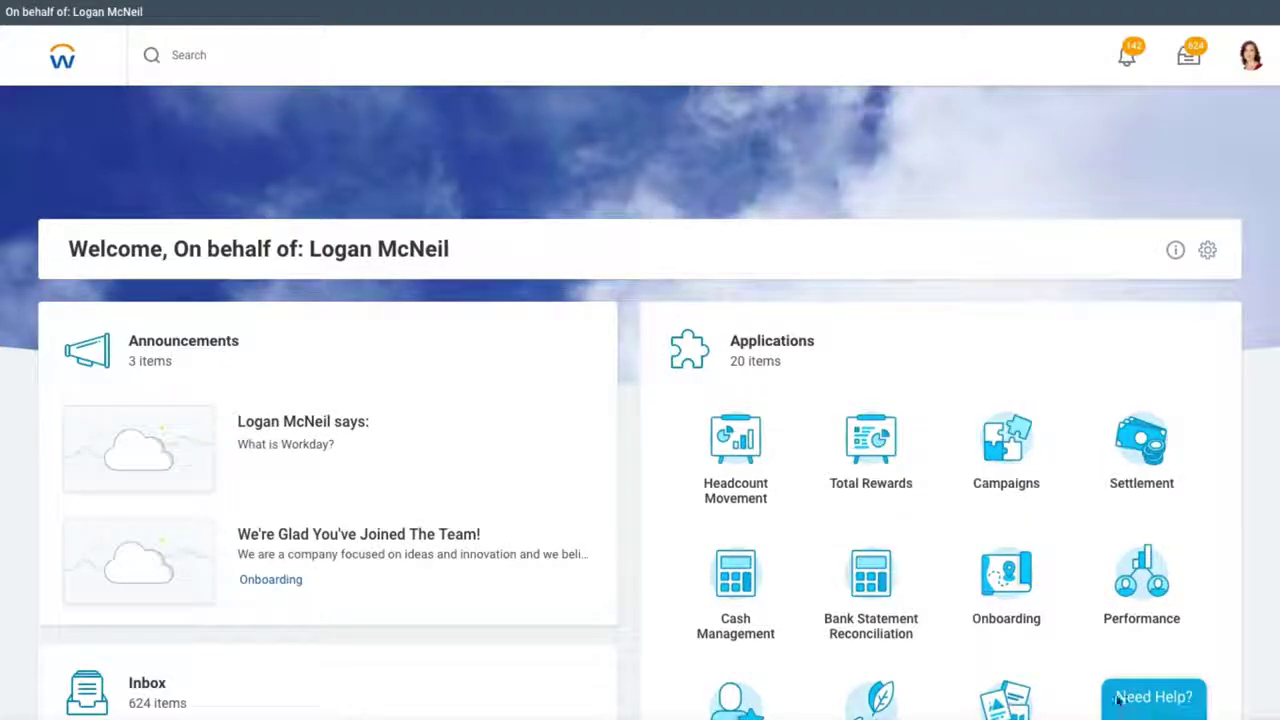
Play the Letznav Introduction video from the Need Help? task list.
{"action": "left_click", "coordinate": [1118, 699]}
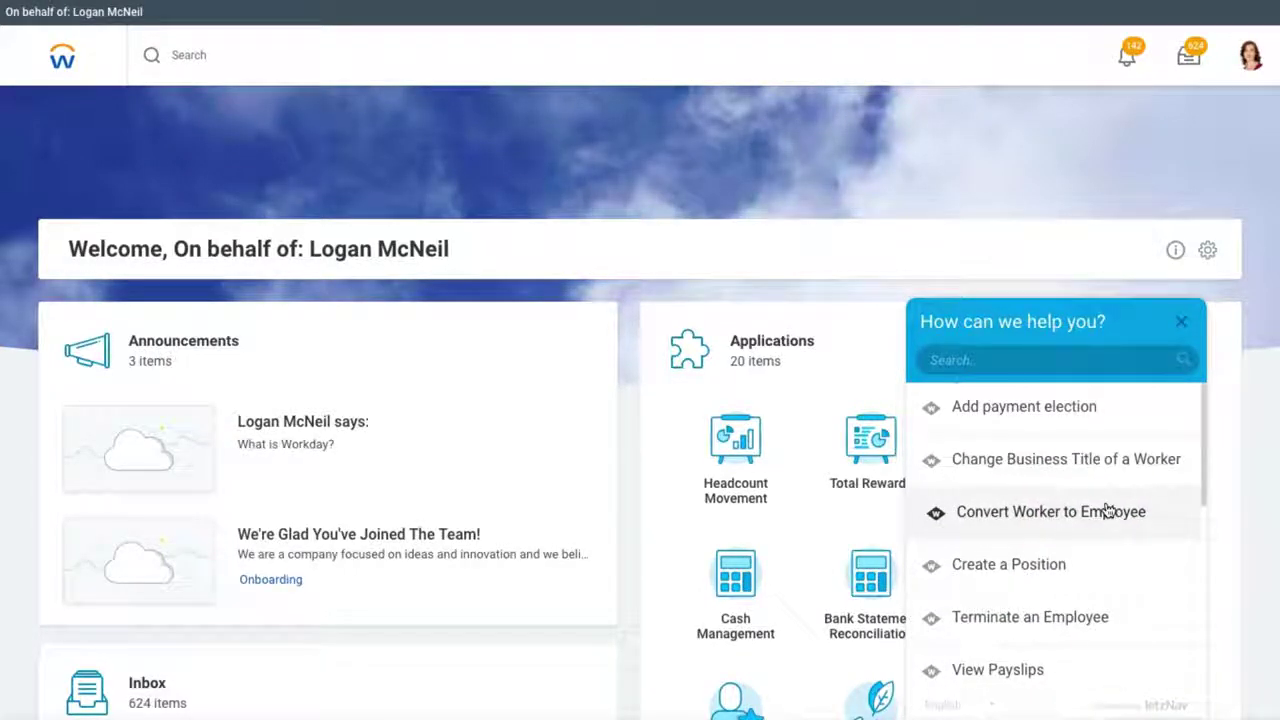
{"action": "scroll", "coordinate": [1108, 511], "scroll_direction": "down", "scroll_amount": 5}
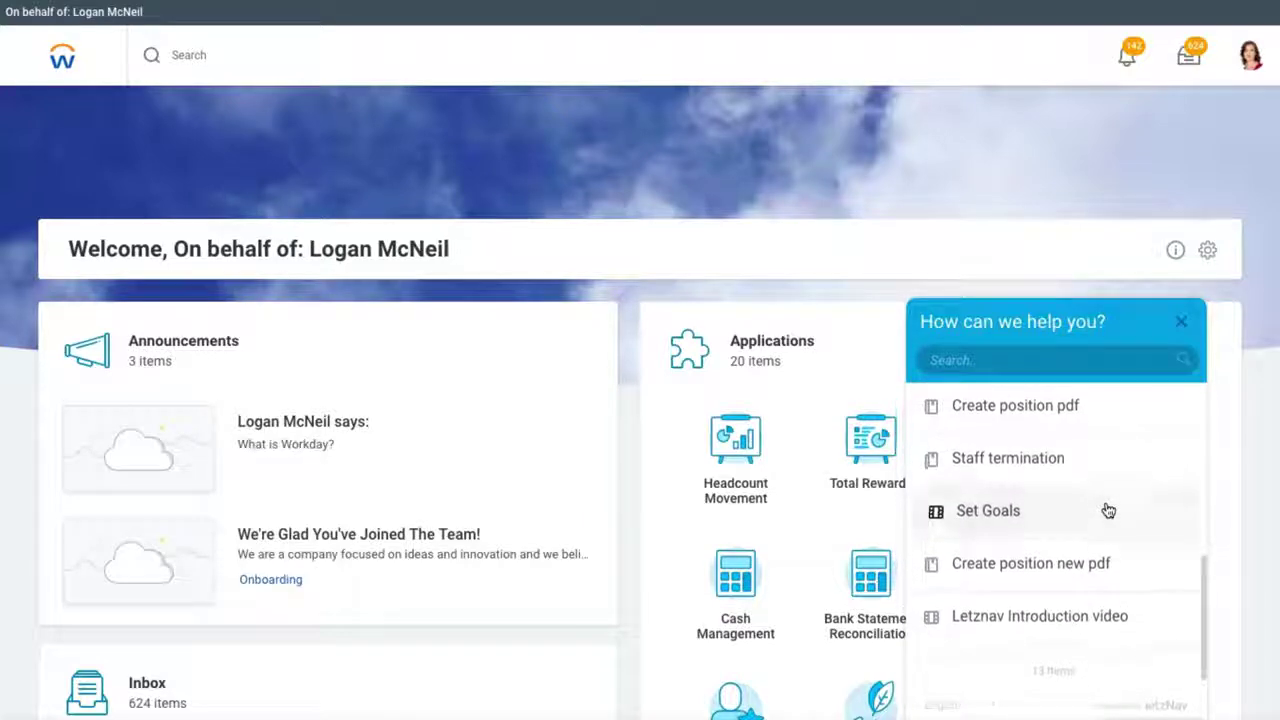
{"action": "left_click", "coordinate": [1110, 604]}
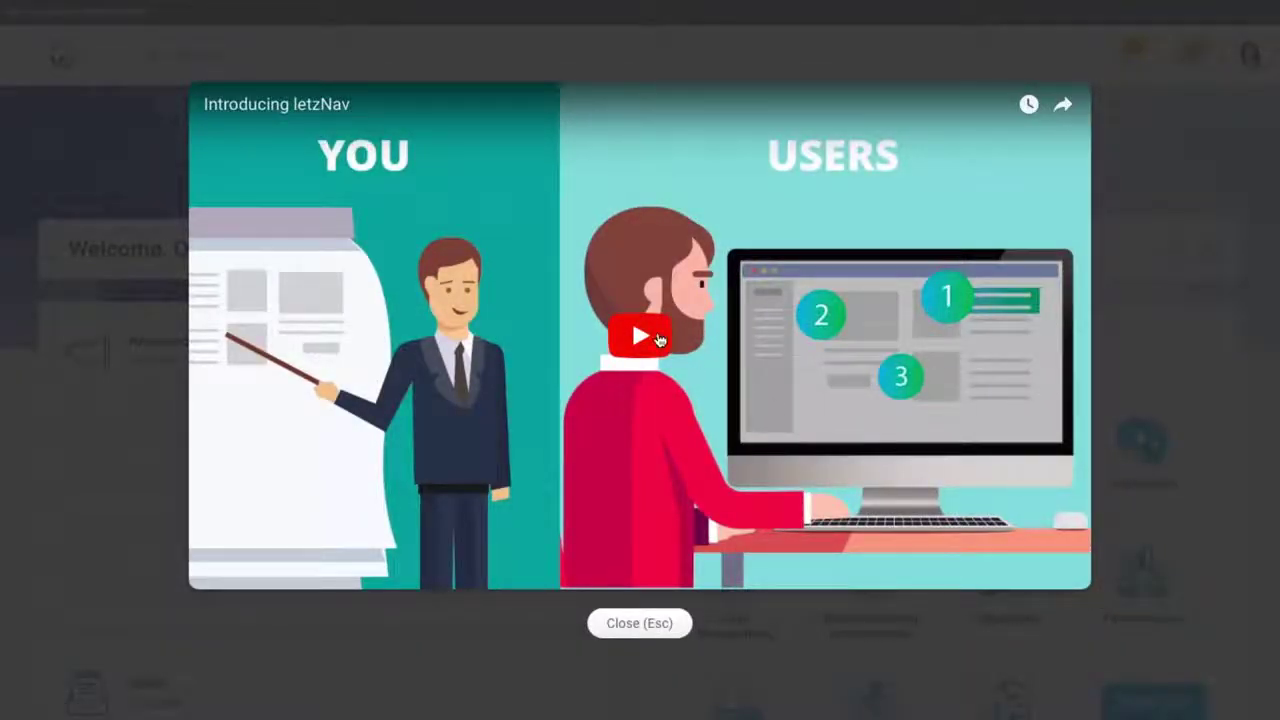
{"action": "left_click", "coordinate": [659, 340]}
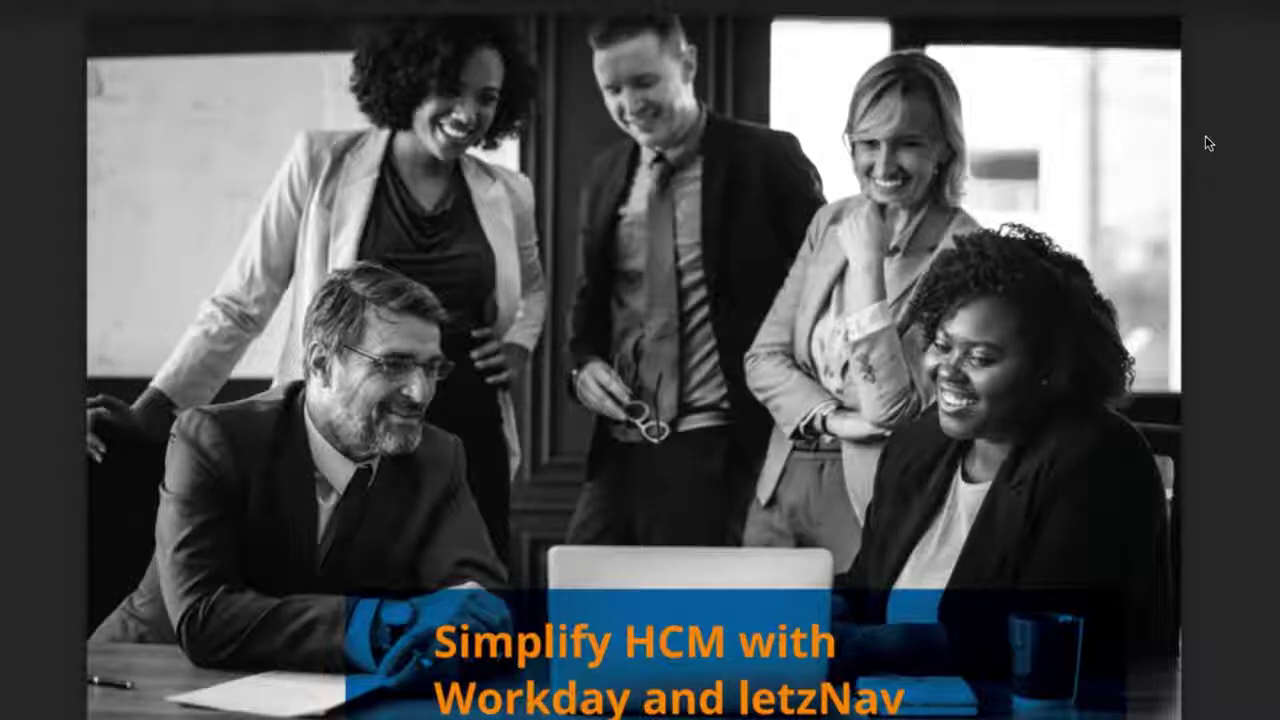
{"action": "scroll", "coordinate": [1205, 135], "scroll_direction": "down", "scroll_amount": 7}
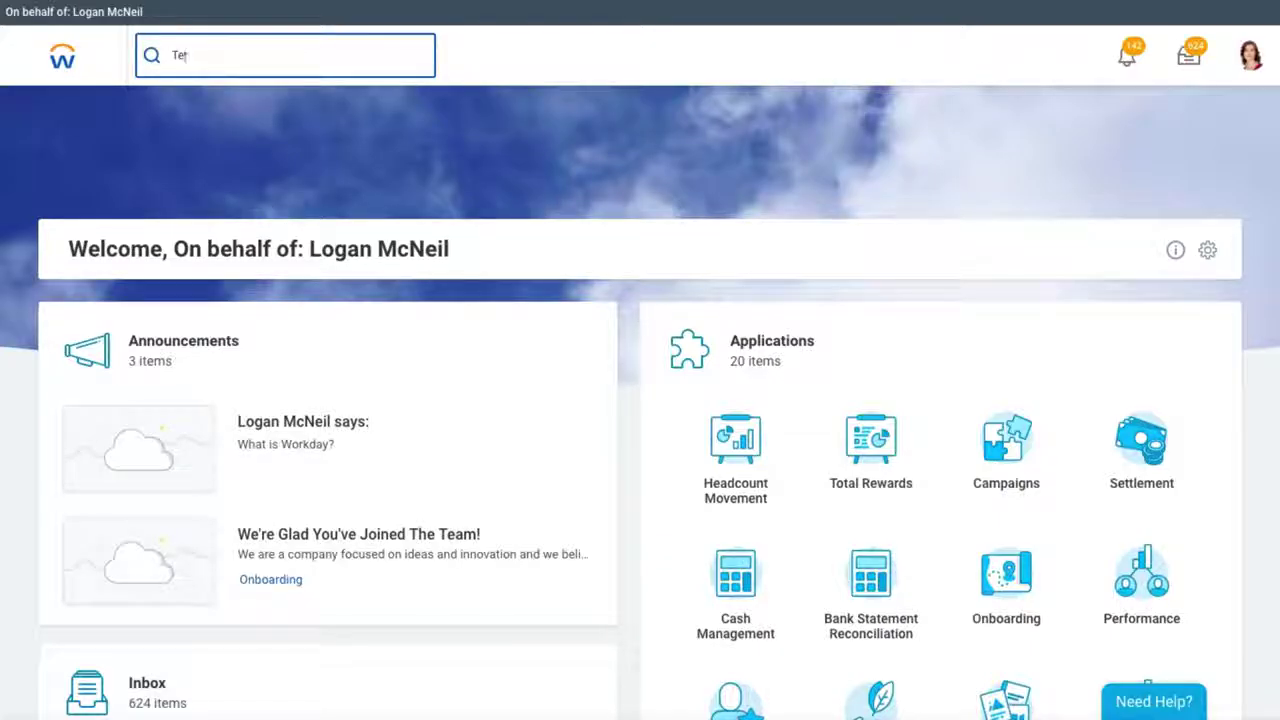
Search 'Terminate' and open the Terminate Employee task.
{"action": "type", "text": "rminate"}
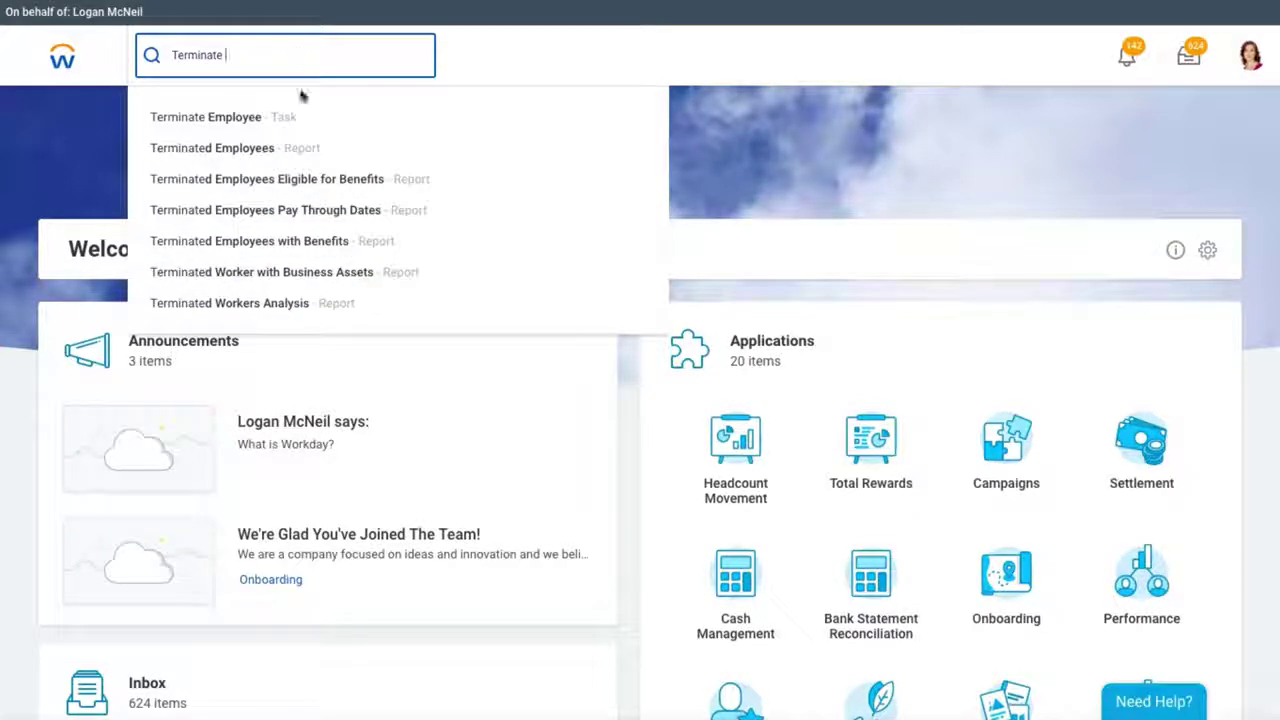
{"action": "left_click", "coordinate": [215, 119]}
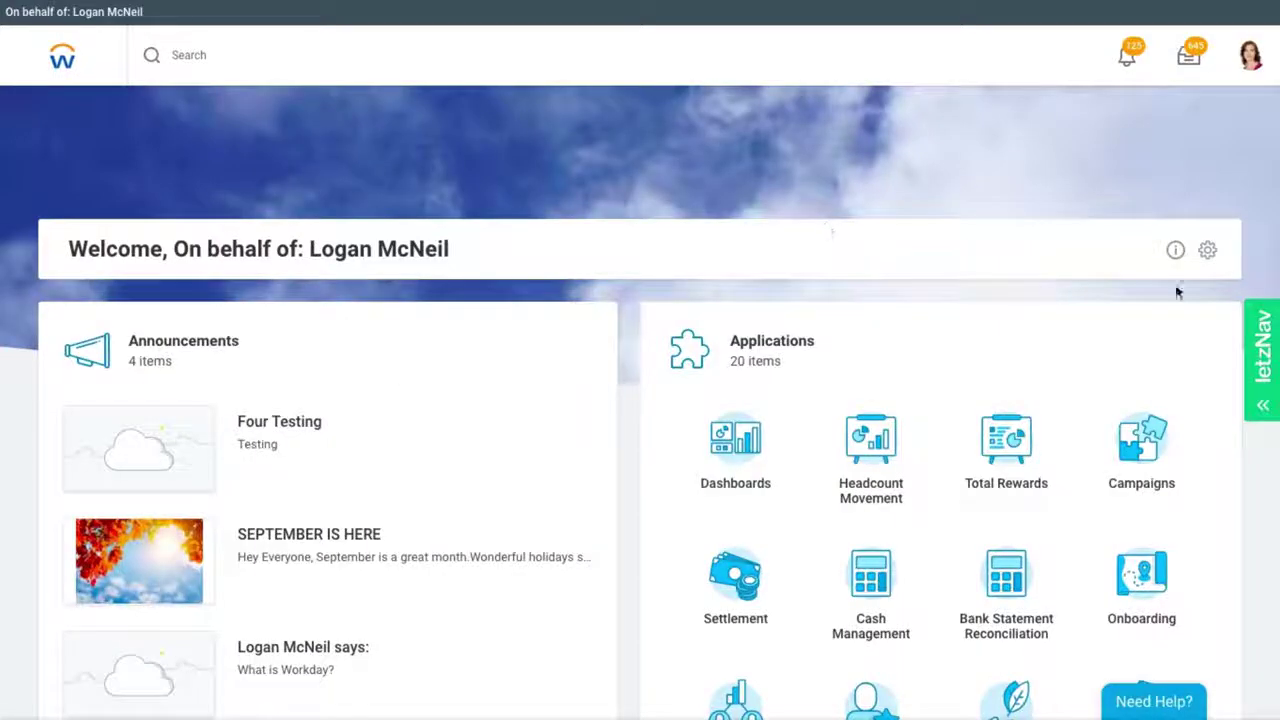
Create a new letzNav workflow named Convert Worker to Employee.
{"action": "left_click", "coordinate": [1264, 345]}
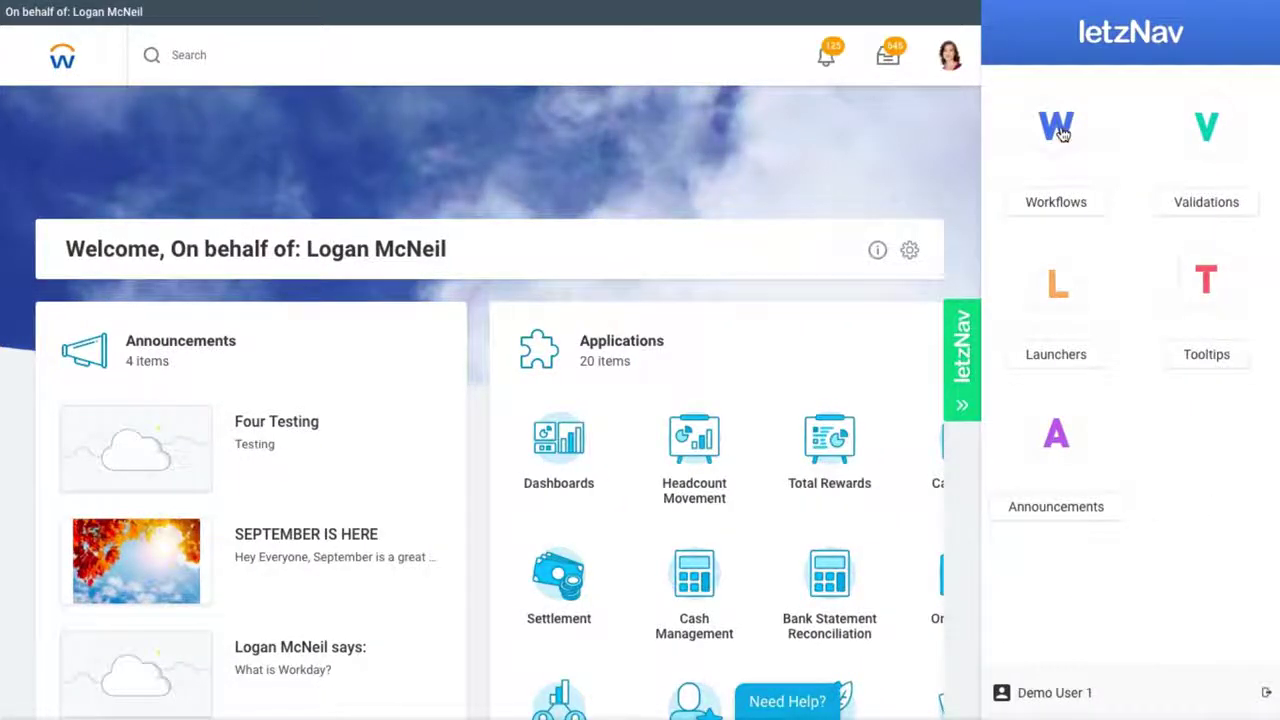
{"action": "left_click", "coordinate": [1062, 133]}
{"action": "left_click", "coordinate": [1249, 26]}
{"action": "left_click", "coordinate": [1143, 128]}
{"action": "type", "text": "Convert Worker to Employee"}
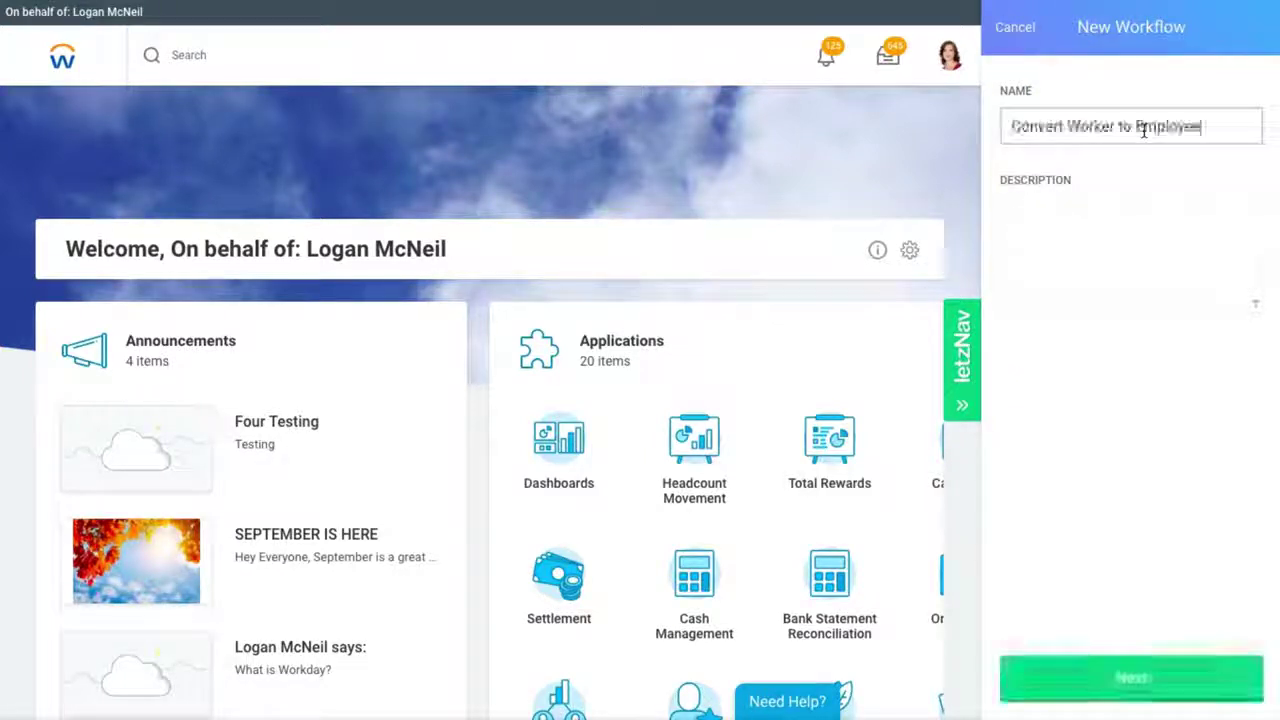
{"action": "left_click", "coordinate": [1141, 682]}
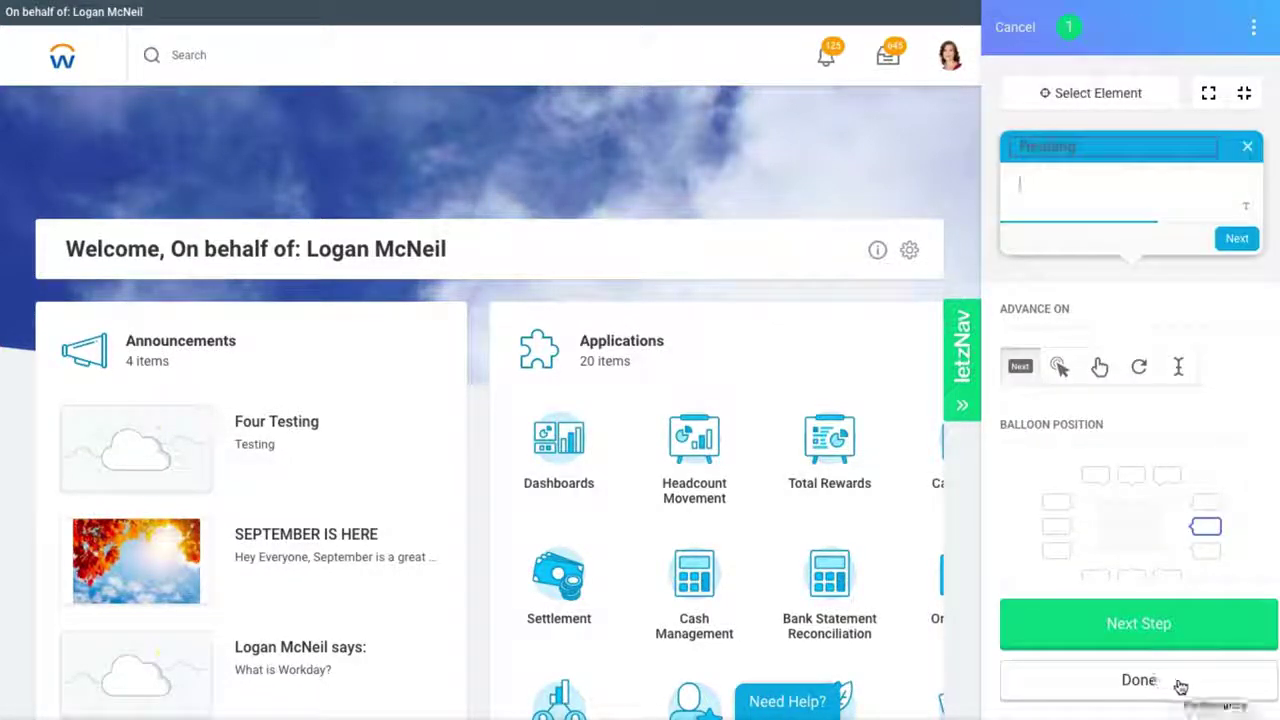
Add a Convert to Employee balloon on the search field, placed lower-right, and play the workflow.
{"action": "left_click", "coordinate": [1069, 94]}
{"action": "left_click", "coordinate": [300, 54]}
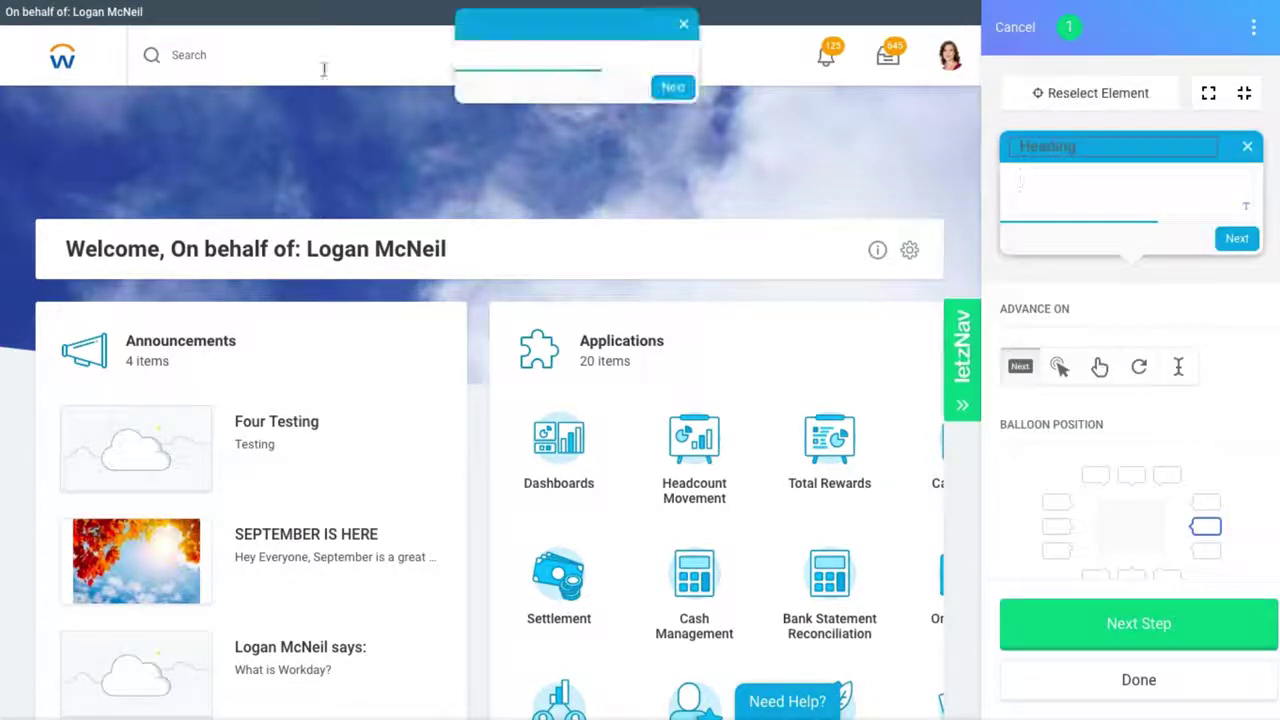
{"action": "type", "text": "Convert to Employee"}
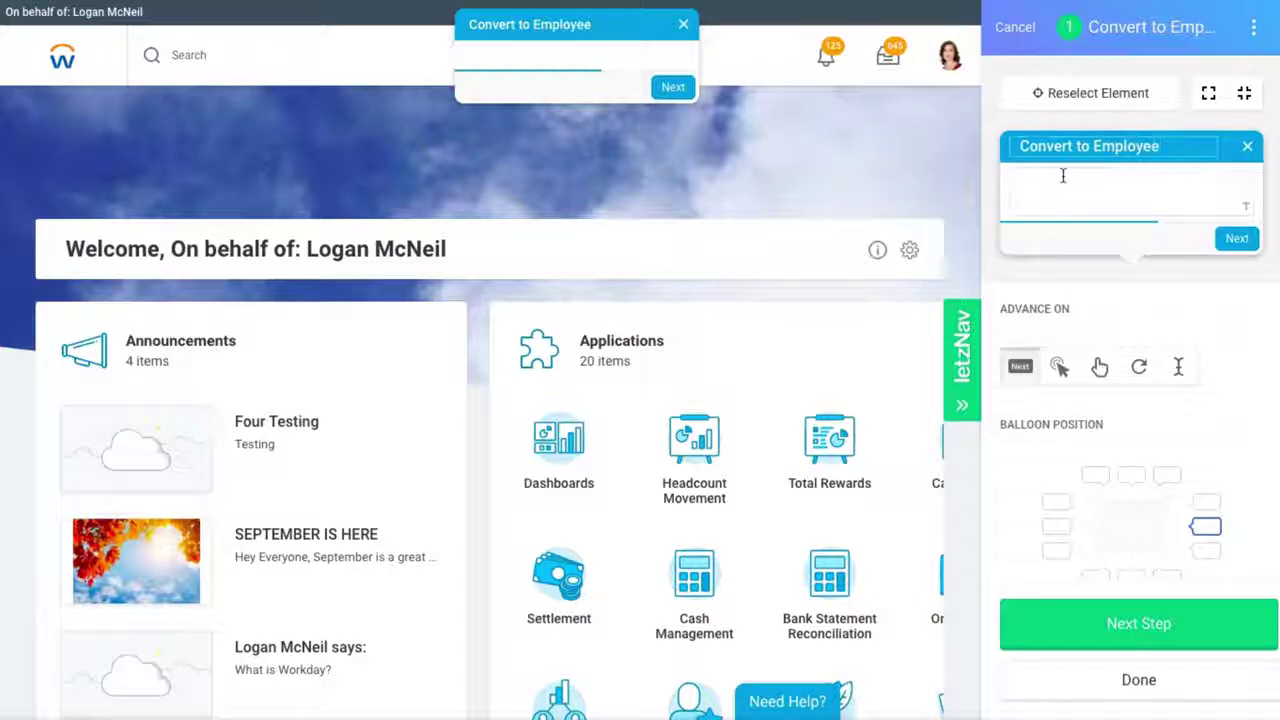
{"action": "type", "text": "Search and select 'Convert to Employee - Task' in the search bar Click Next to continue"}
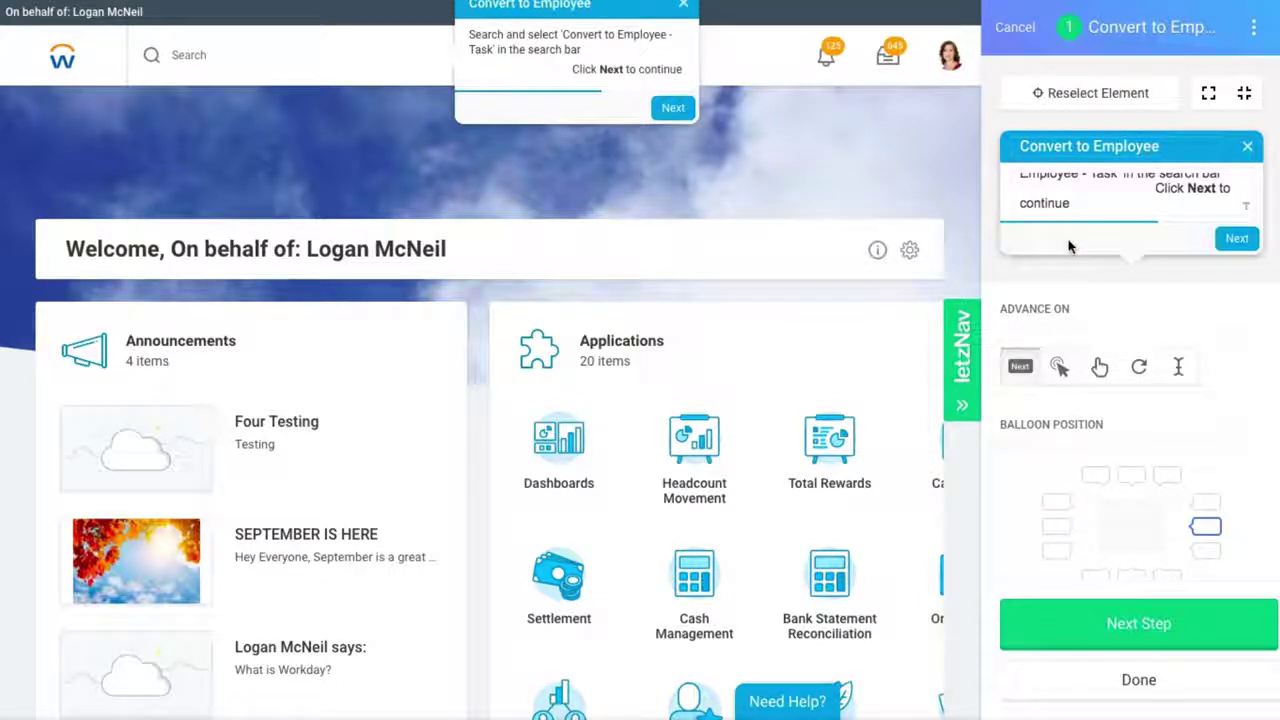
{"action": "left_click", "coordinate": [1205, 552]}
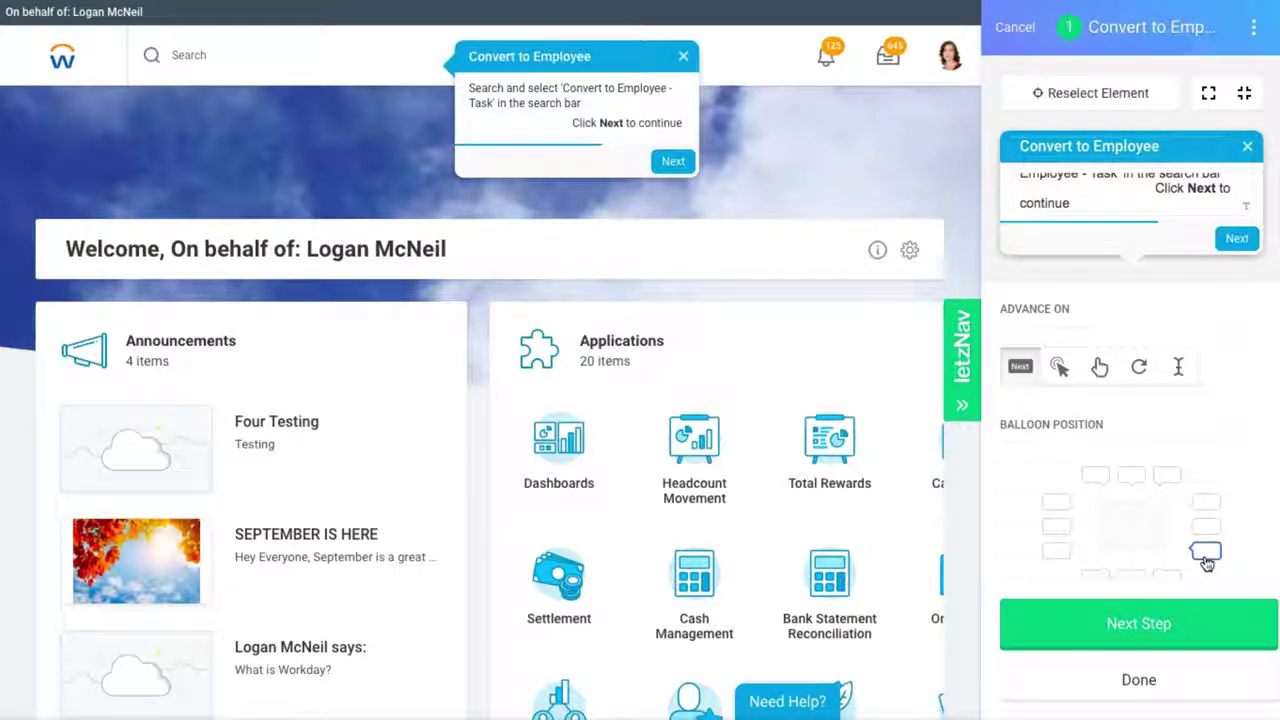
{"action": "left_click", "coordinate": [1210, 680]}
{"action": "left_click", "coordinate": [1172, 186]}
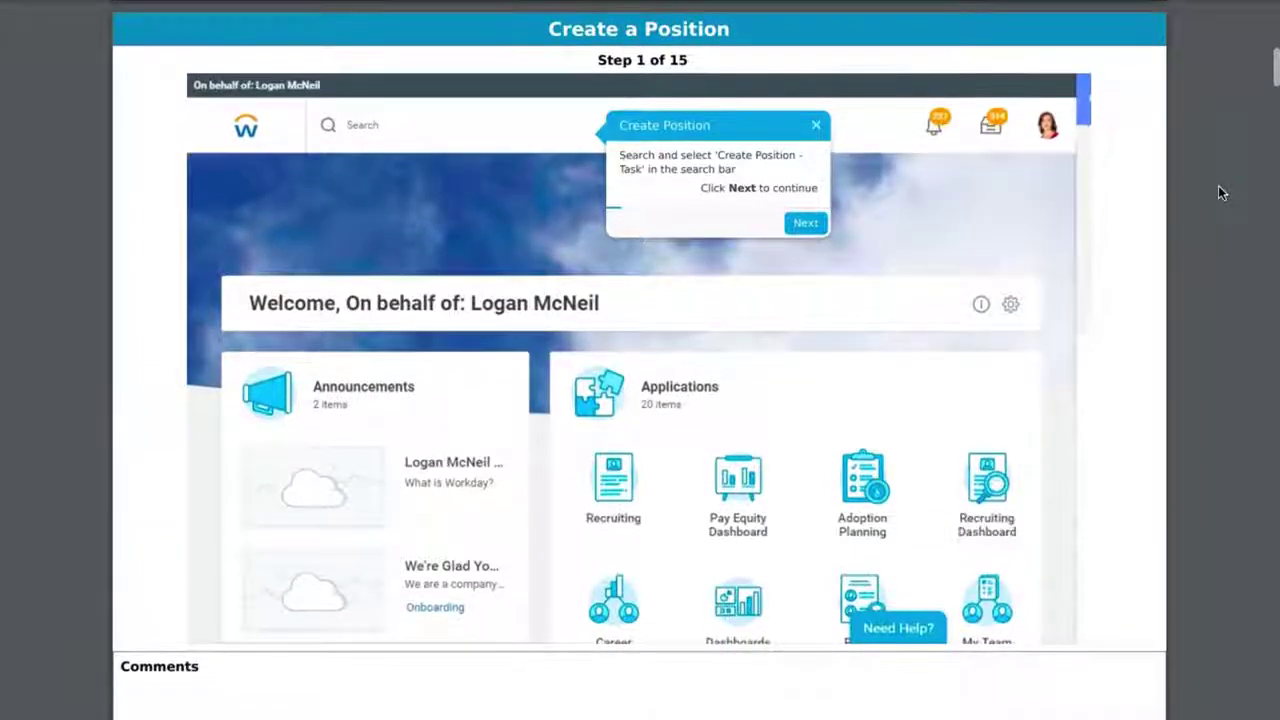
Scroll the Create a Position PDF guide through Steps 1 to 3.
{"action": "scroll", "coordinate": [1218, 192], "scroll_direction": "down", "scroll_amount": 5}
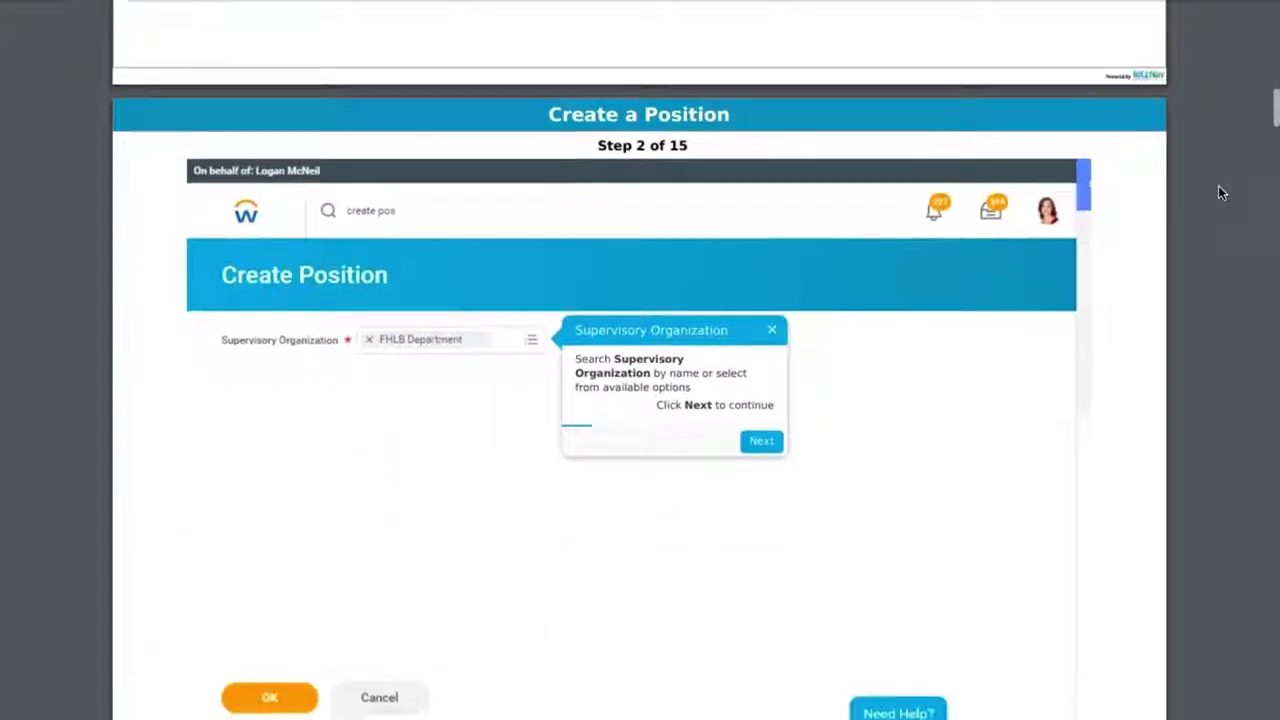
{"action": "scroll", "coordinate": [1218, 190], "scroll_direction": "down", "scroll_amount": 5}
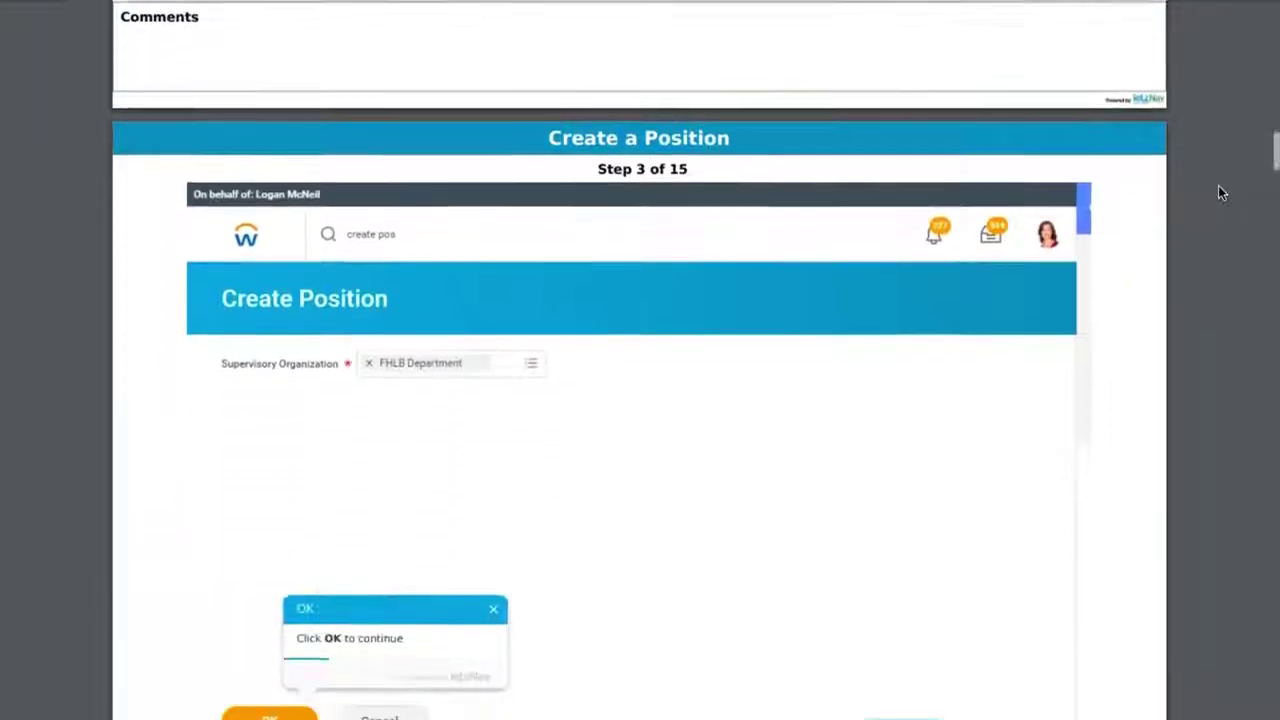
{"action": "scroll", "coordinate": [1218, 190], "scroll_direction": "down", "scroll_amount": 5}
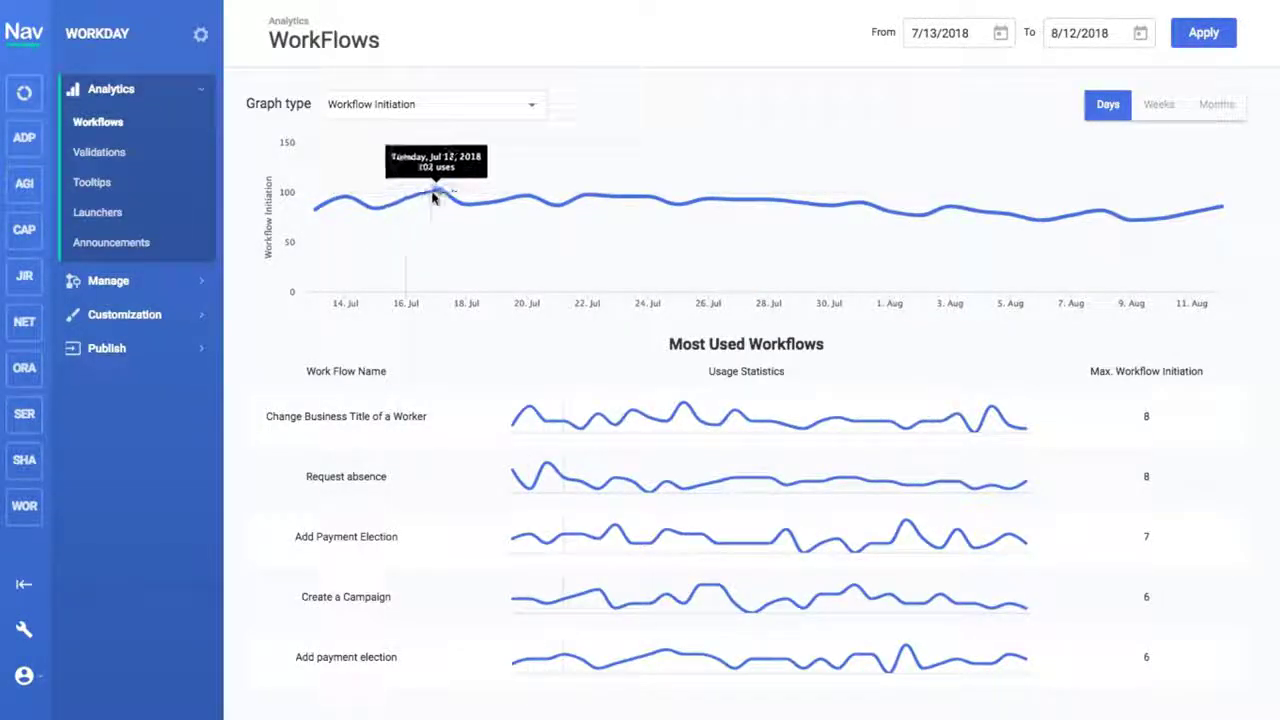
Open the Announcements Dashboard under Analytics.
{"action": "left_click", "coordinate": [187, 249]}
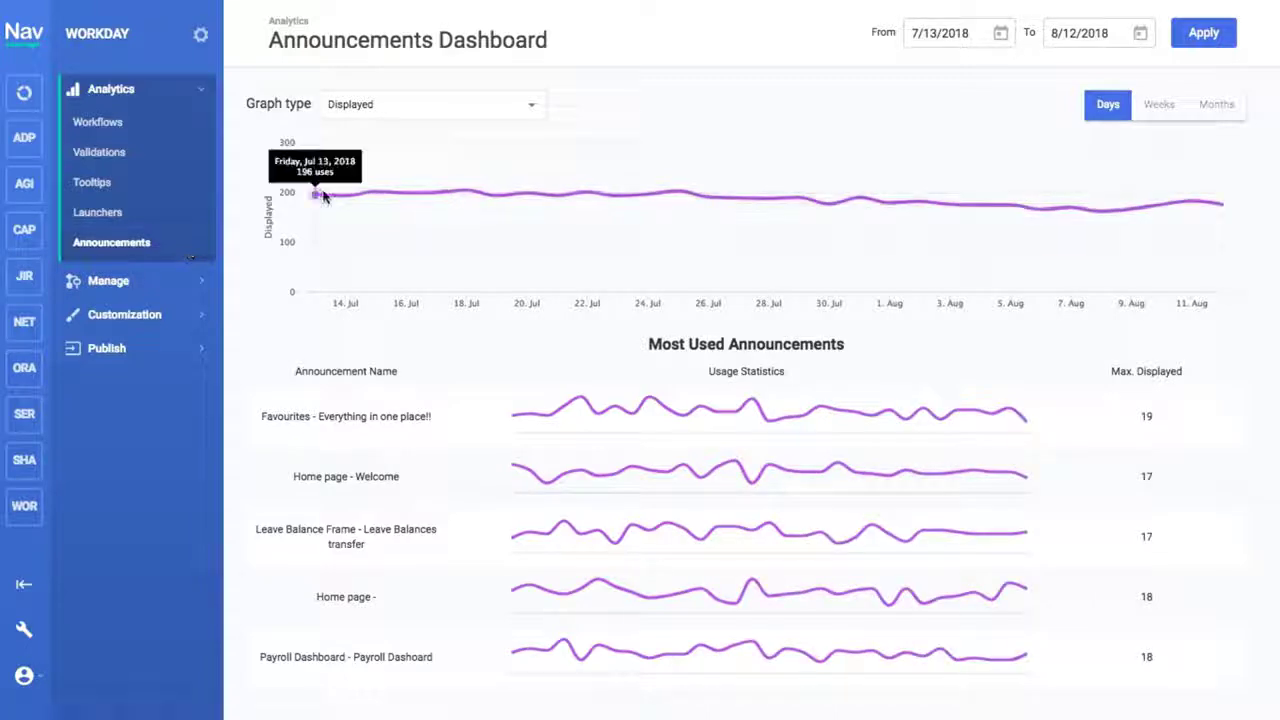